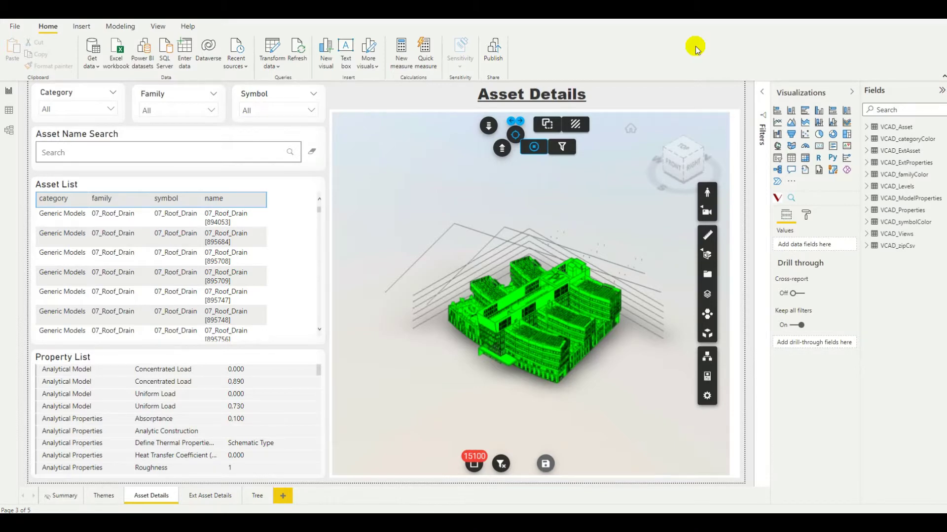
Check Railings and Specialty Equipment in the Category slicer
scroll(603, 393, "up", 5)
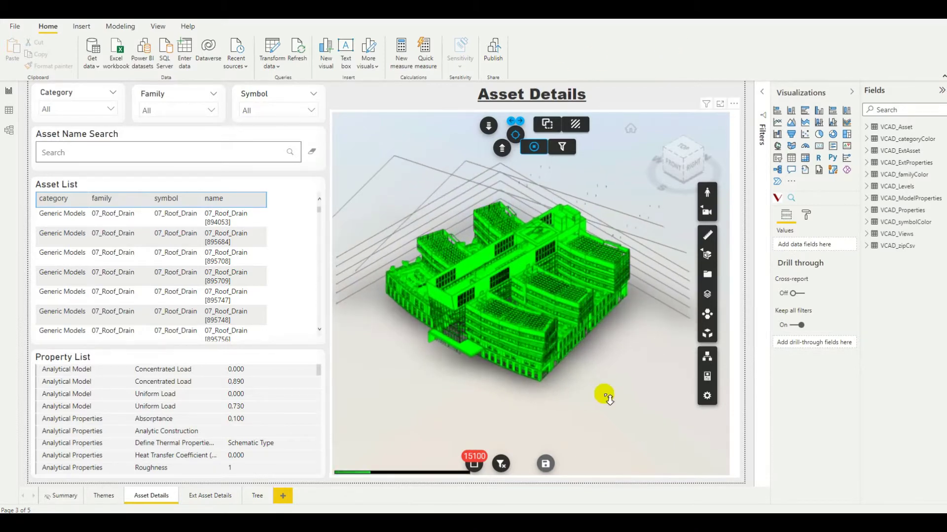
left_click_drag(495, 418, 619, 427)
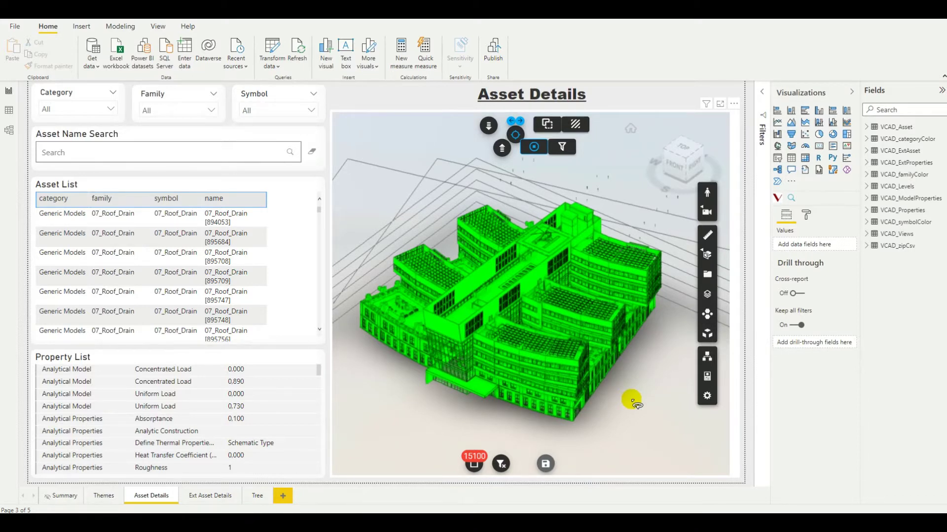
left_click(114, 109)
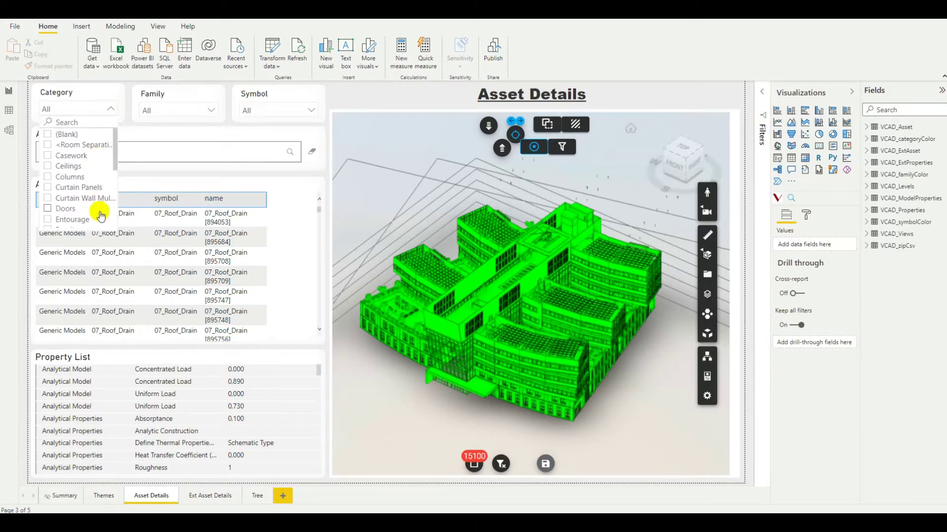
scroll(79, 195, "down", 4)
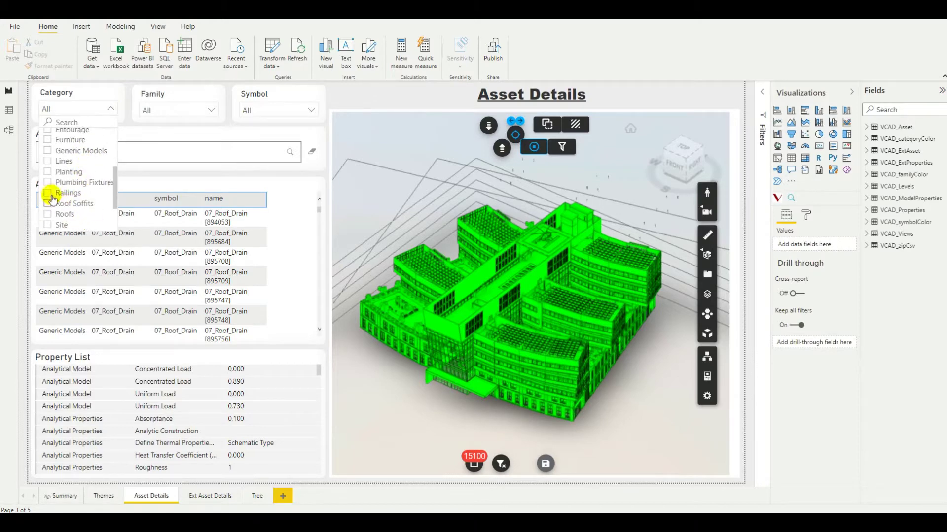
left_click(48, 192)
scroll(56, 212, "down", 1)
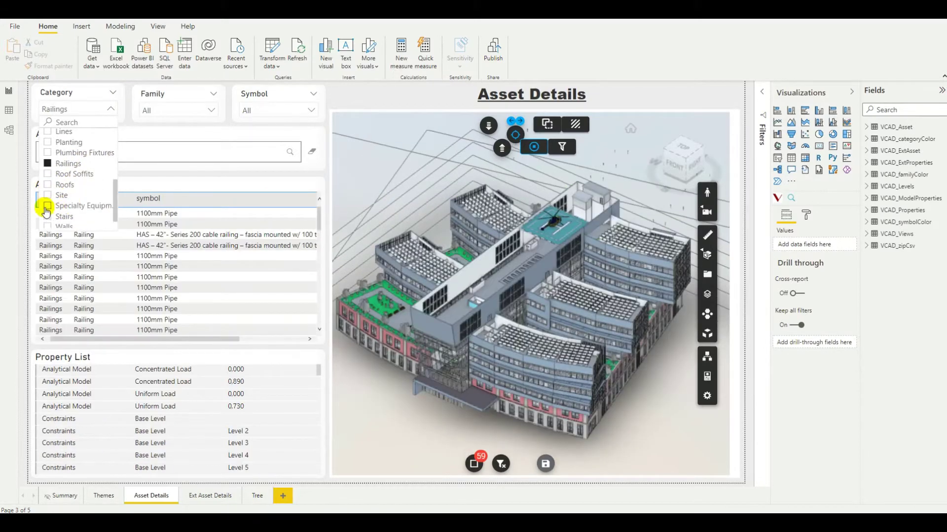
left_click(48, 206)
Turn on the viewer's X-ray mode and orbit to see the railings and helipad
left_click(219, 112)
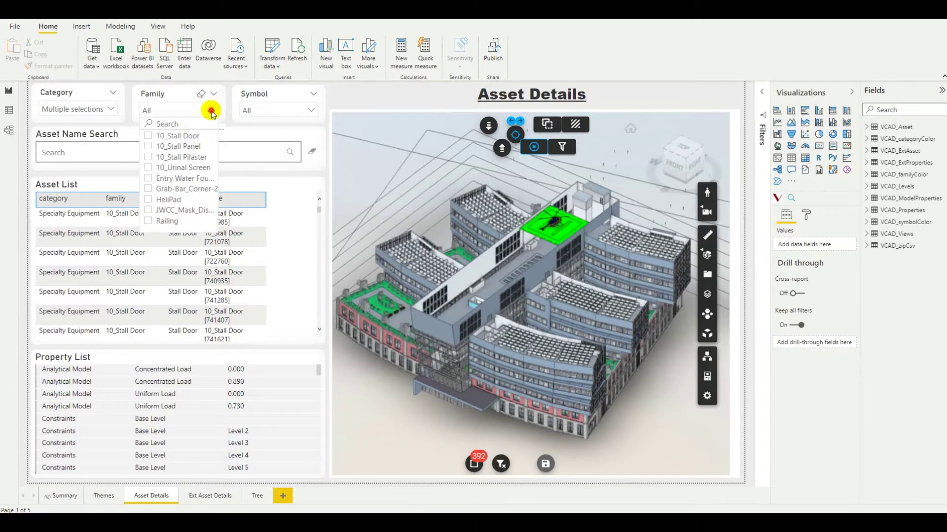
left_click(212, 110)
left_click(537, 125)
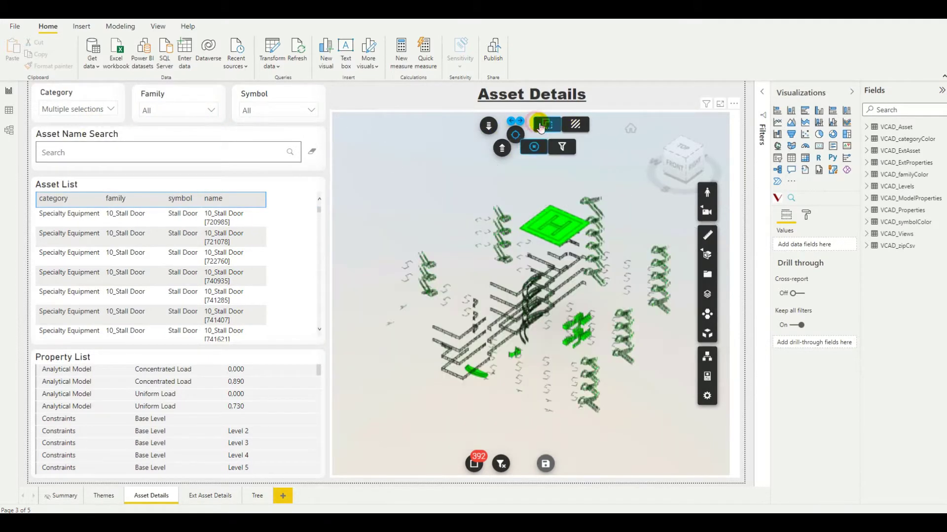
scroll(567, 276, "up", 5)
left_click_drag(586, 322, 556, 334)
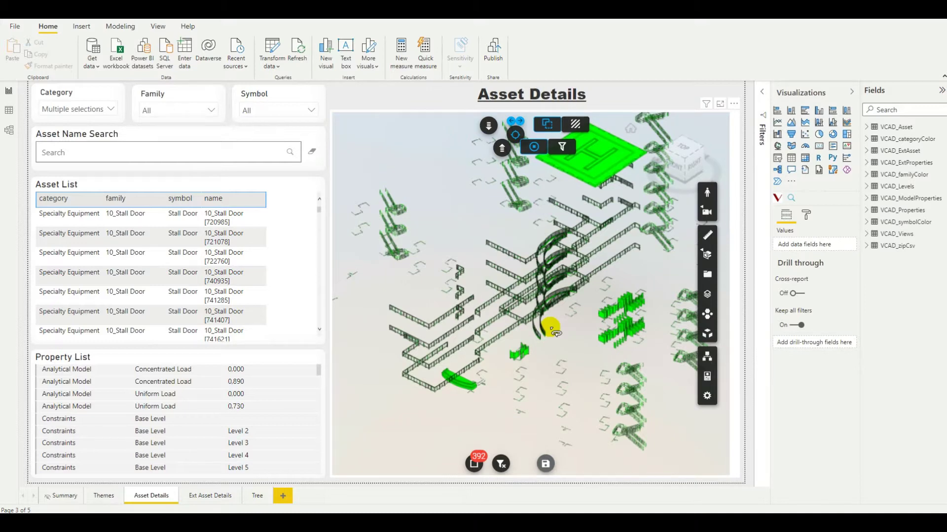
scroll(436, 276, "up", 6)
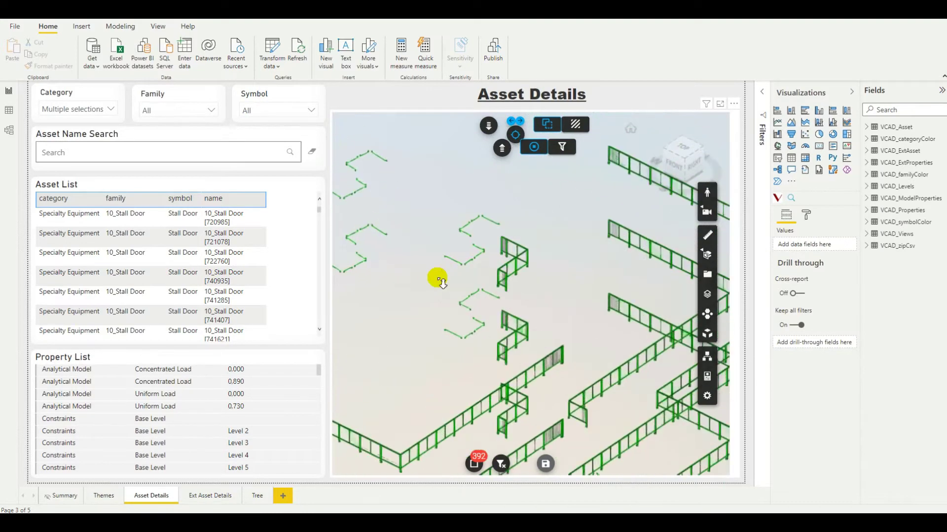
scroll(439, 280, "up", 5)
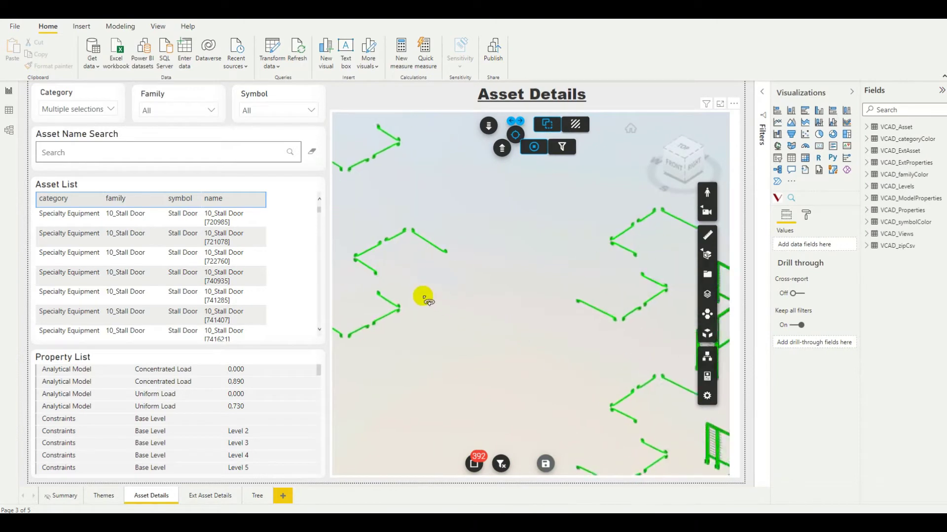
scroll(542, 343, "up", 2)
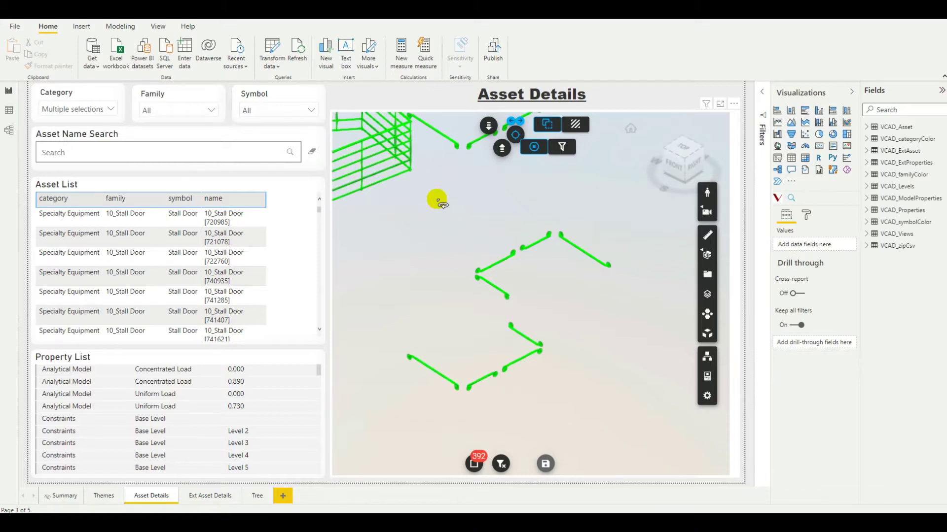
Import installation_progress.csv as a Text/CSV source and load it into the model
left_click(95, 65)
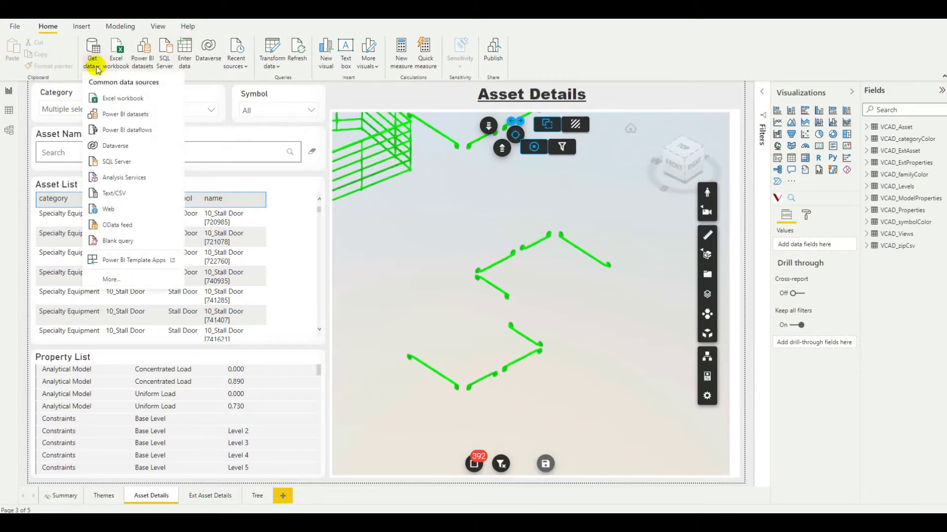
left_click(131, 198)
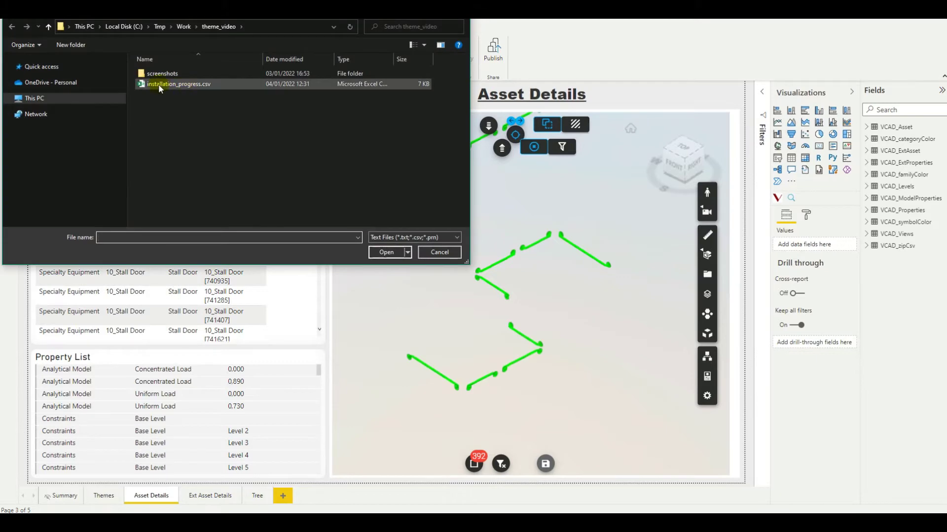
left_click(159, 83)
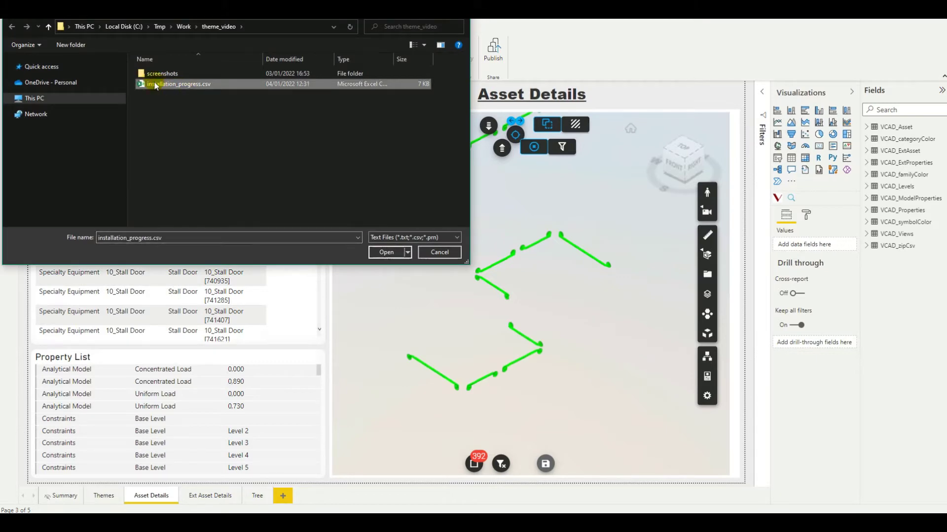
left_click(388, 252)
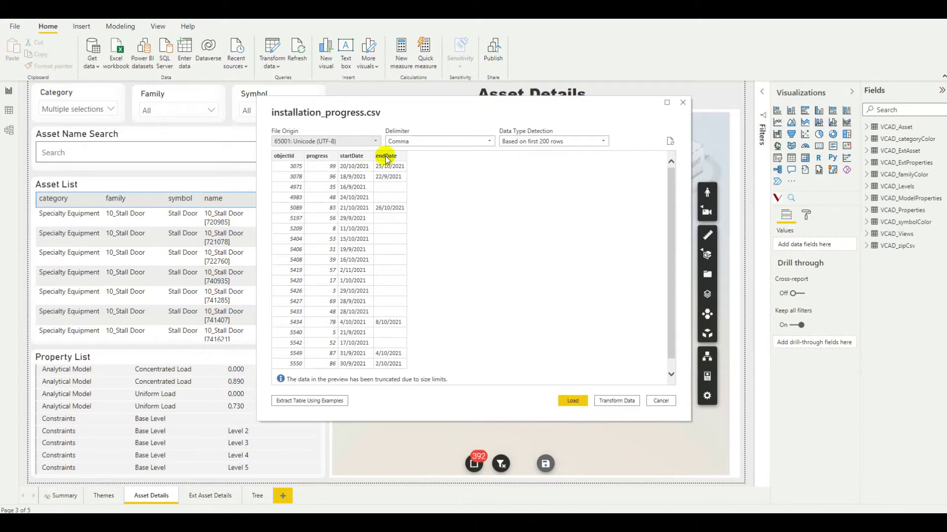
left_click(571, 401)
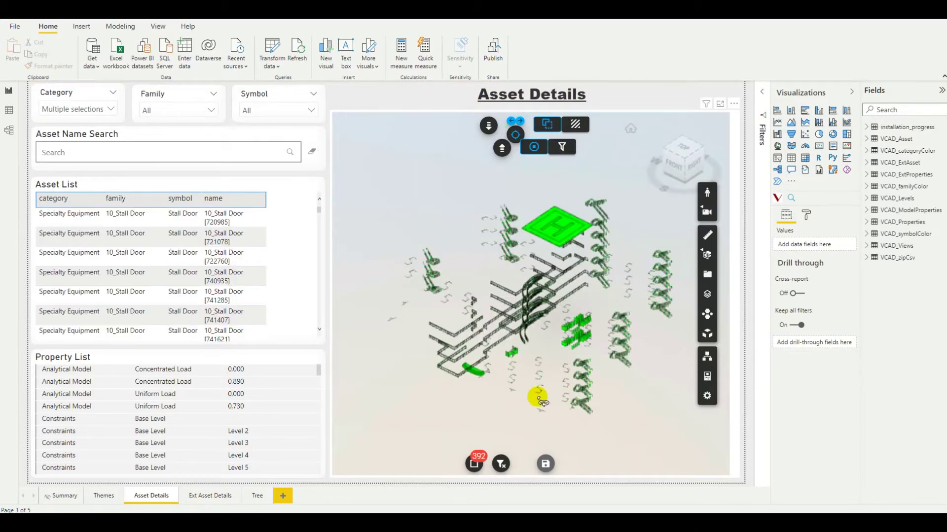
In Power Query Editor, view the installation_progress query, then start a new Enter Data table
left_click(272, 48)
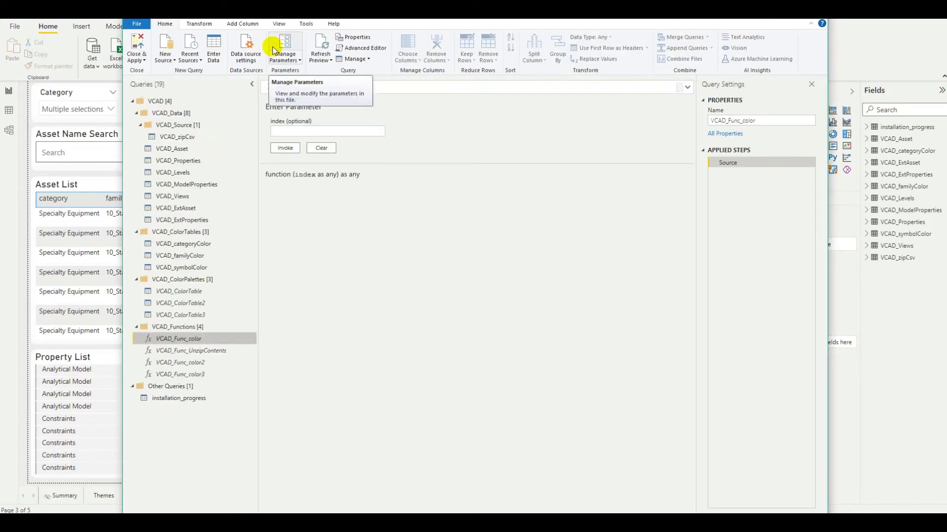
left_click(179, 398)
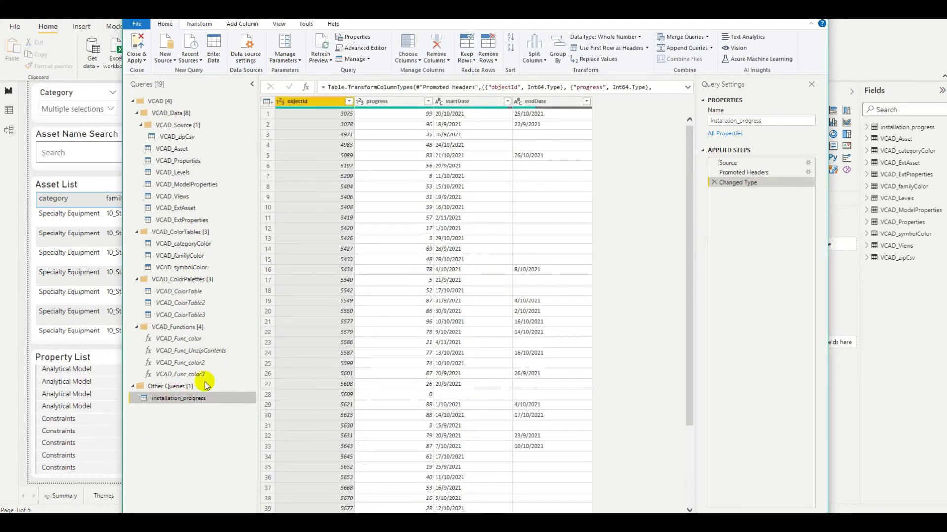
scroll(491, 283, "down", 7)
scroll(492, 289, "up", 7)
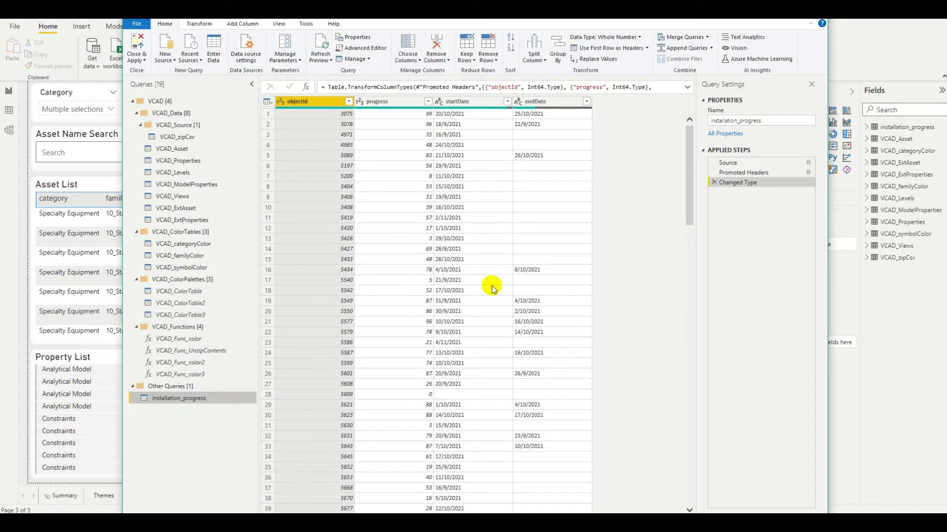
left_click(213, 44)
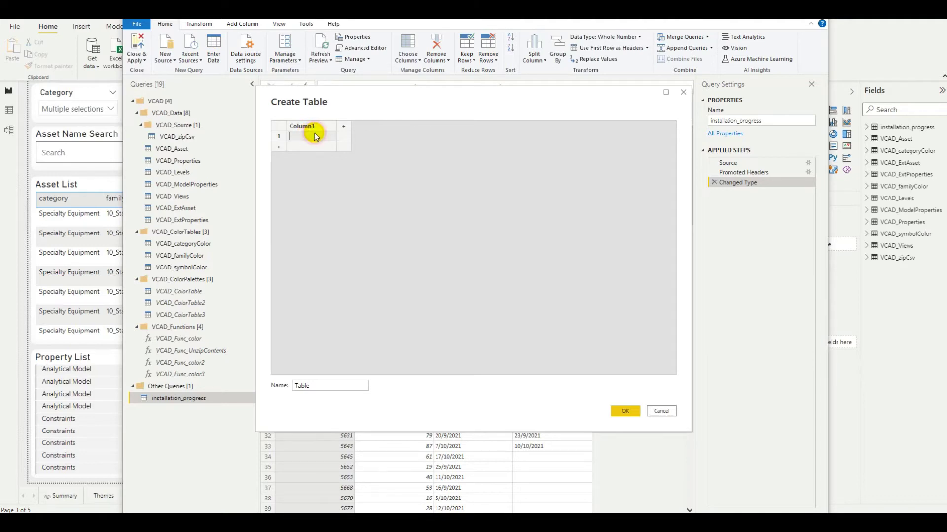
Name the Create Table columns level, min, max, color and descr
double_click(315, 127)
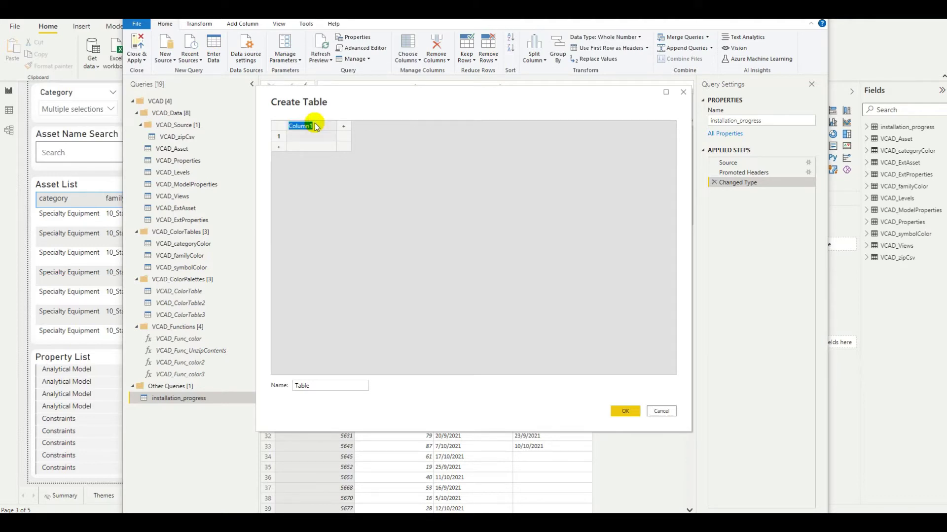
type("level")
key("Tab")
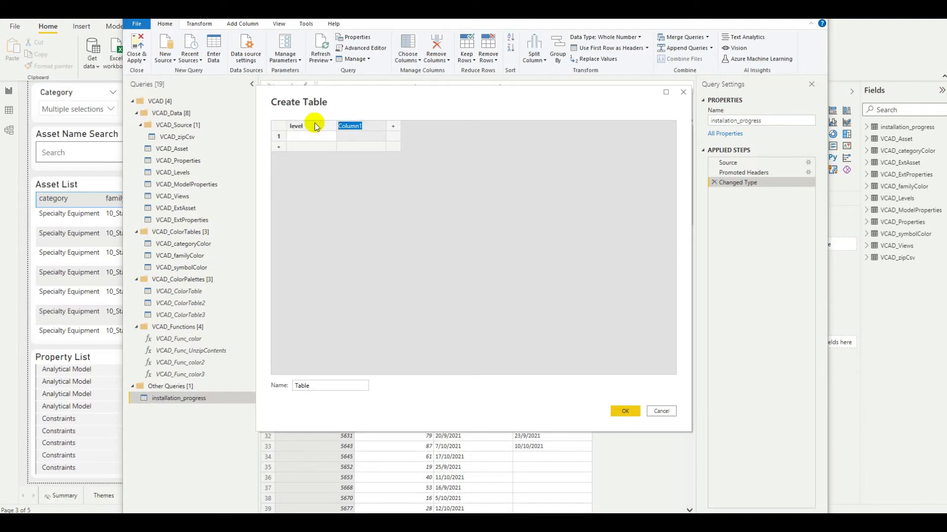
type("min")
key("Tab")
type("max")
key("Tab")
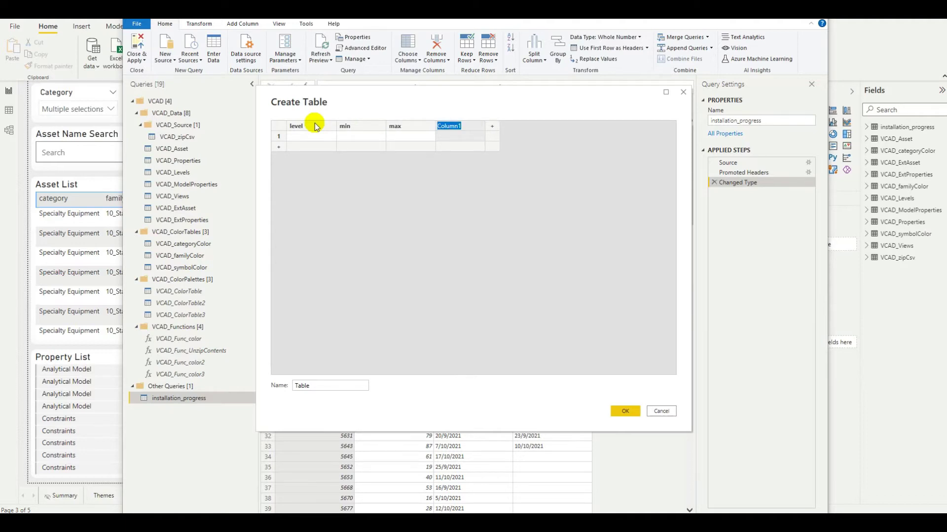
type("color")
key("Tab")
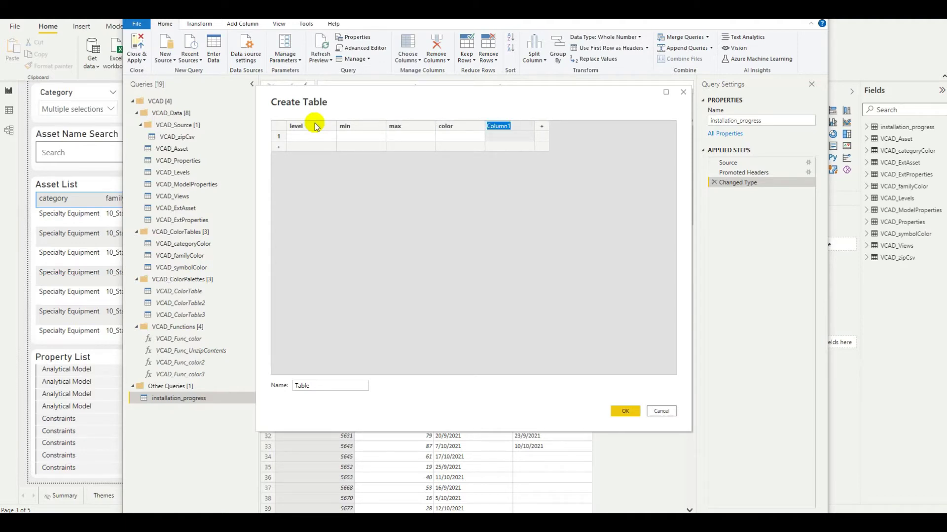
type("descr")
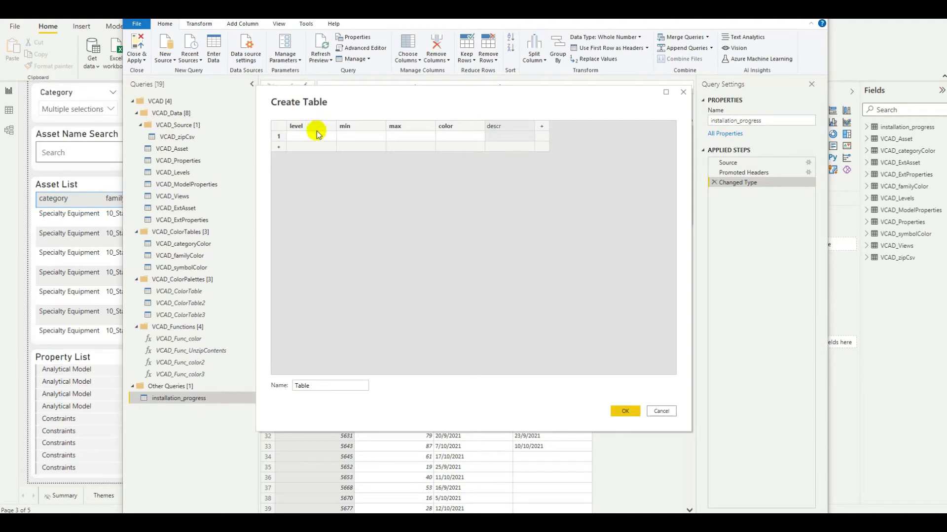
left_click(316, 136)
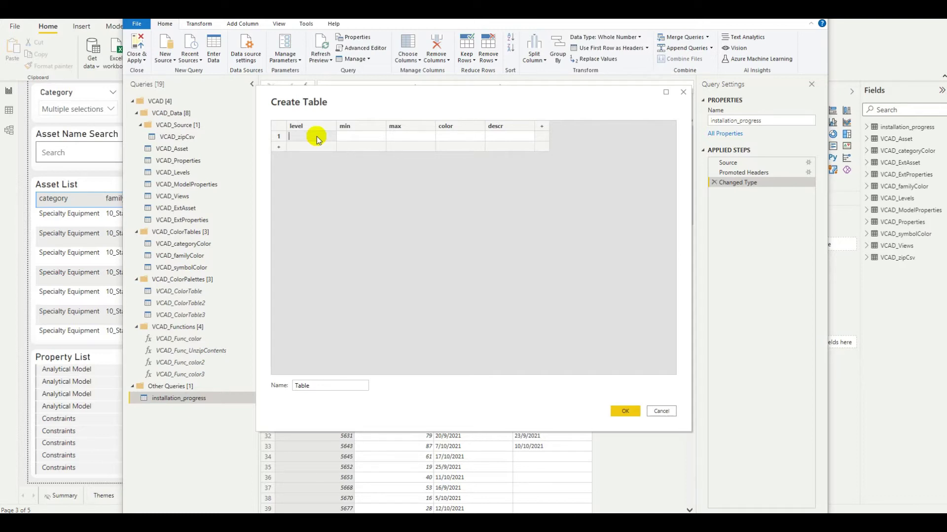
Fill row 1 with max 25 and description '1: from 0% to 25%'
key("Tab")
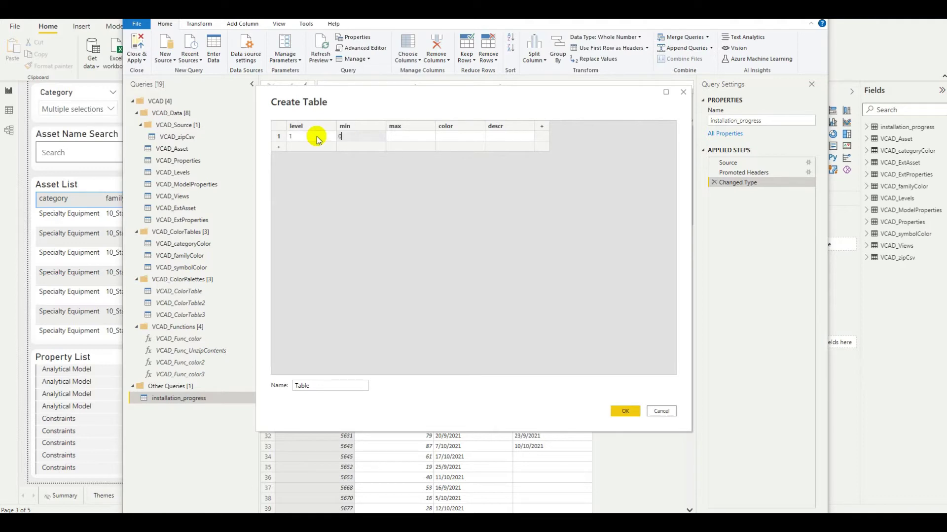
key("Tab")
type("25")
key("Tab")
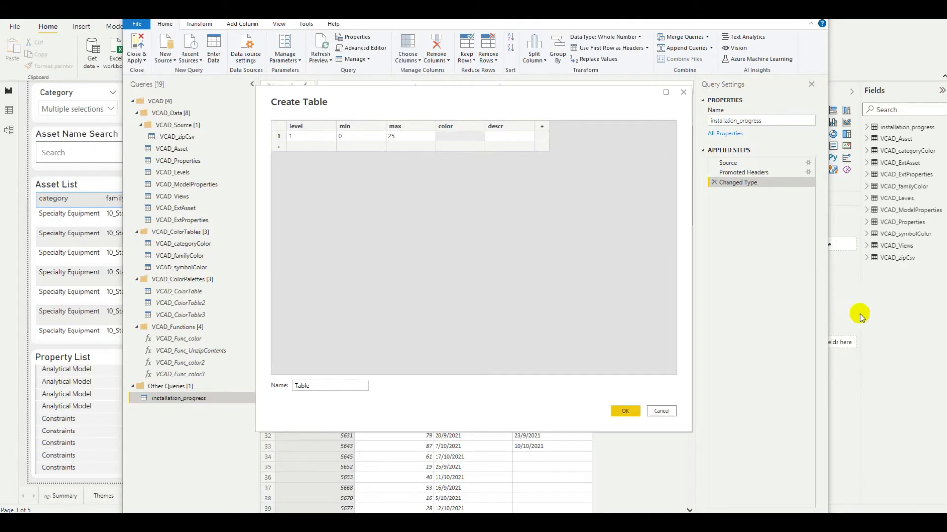
left_click(493, 138)
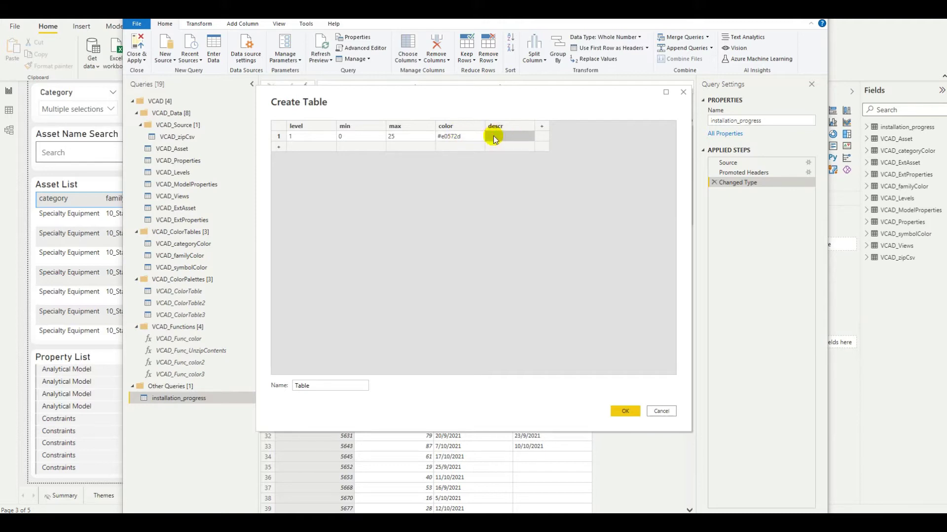
type("1")
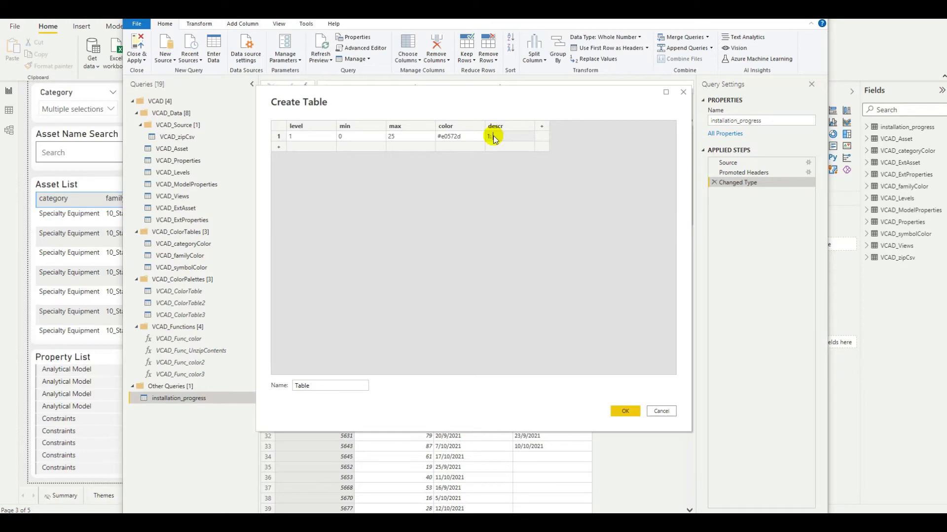
type(": from 0% to 1")
key("BackSpace")
type("25%")
Add row 2: level 2, min 25, max 50, pasted colour, description '2: from 25% to 50%'
left_click(305, 147)
type("2")
left_click(350, 148)
type("25")
key("Tab")
type("50")
key("Tab")
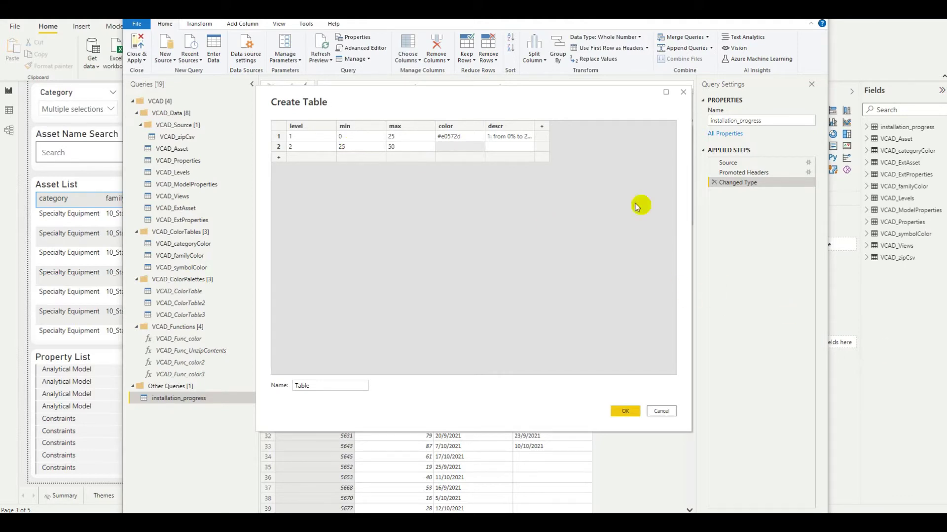
left_click(450, 146)
type("#e0872d")
left_click(522, 147)
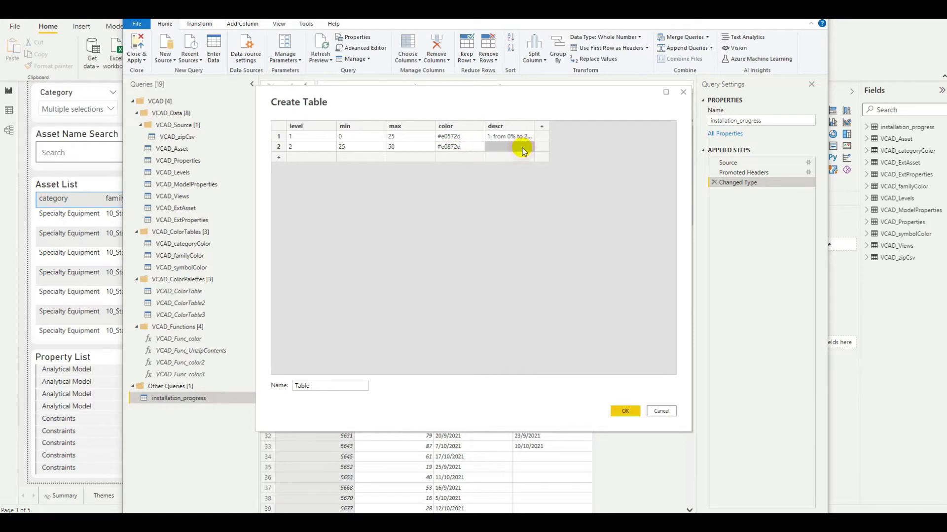
type("2: from 25% to")
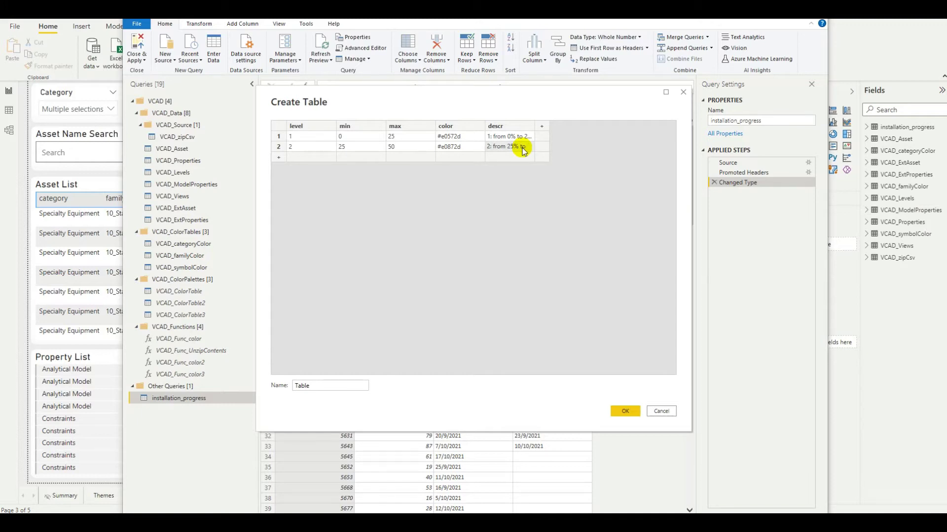
type(" 50%")
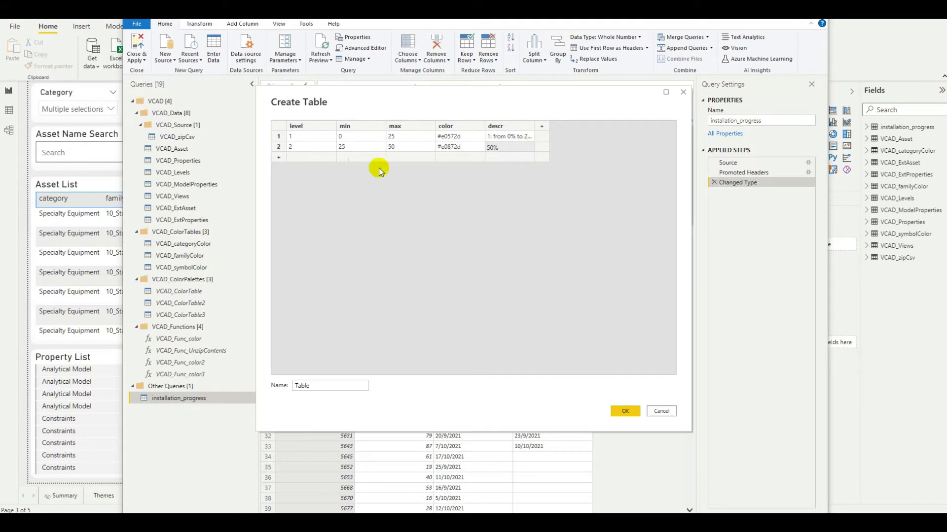
Add row 3: level 3, 50–75, colour #e0bf2d, '3: from 50% to 75%', and widen descr
left_click(313, 157)
type("3")
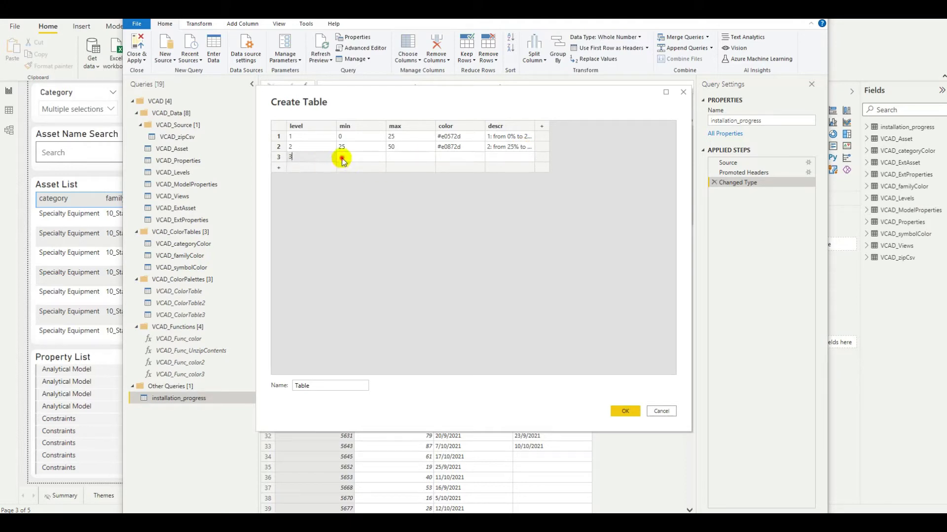
left_click(343, 158)
type("50")
key("Tab")
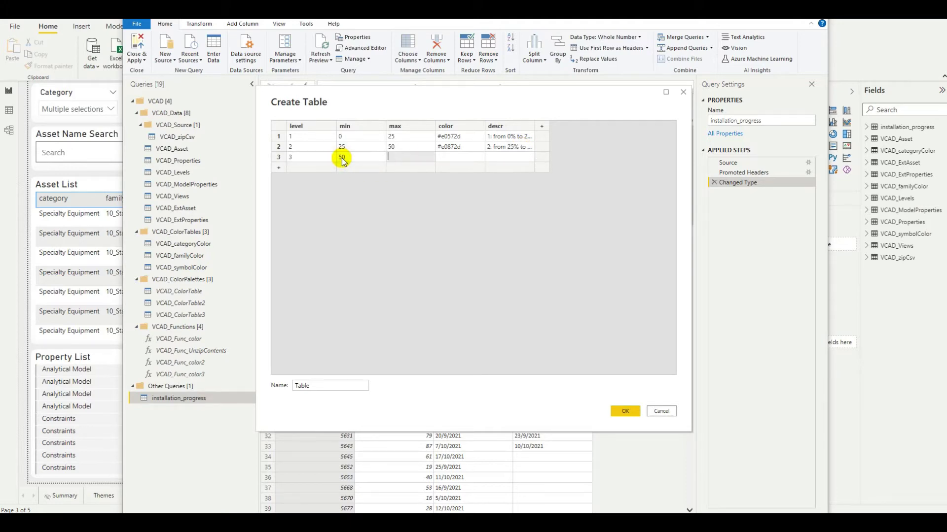
type("75")
key("Tab")
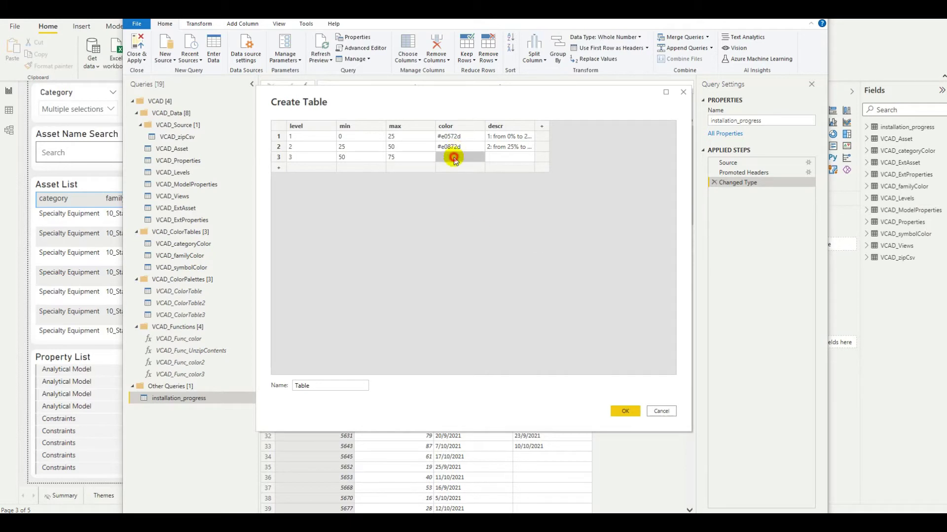
type("#e0bf2d")
key("Tab")
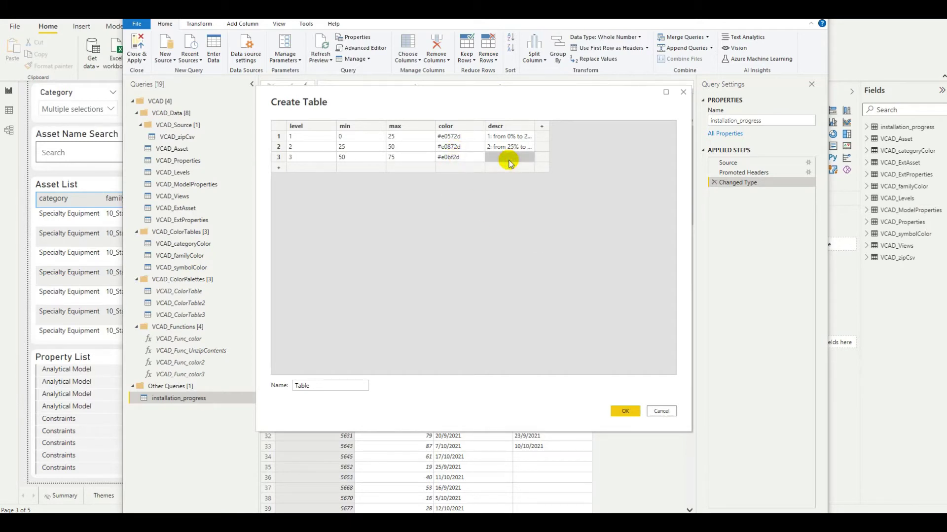
type("3: from 5")
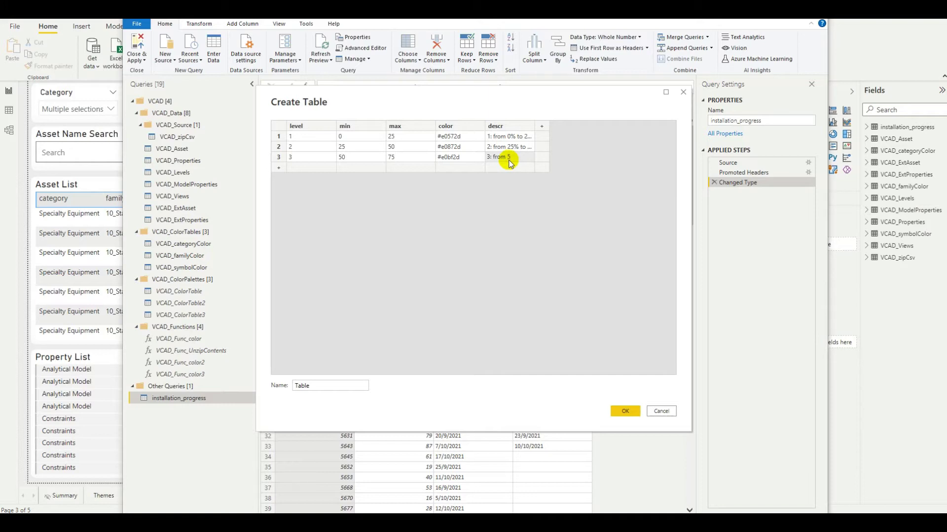
type("0")
type("% t")
type("o ")
type("75%")
left_click_drag(535, 127, 555, 148)
Add row 4: level 4, min 75, max 100, colour #63e03d, '4: from 75% to 100%'
left_click(535, 168)
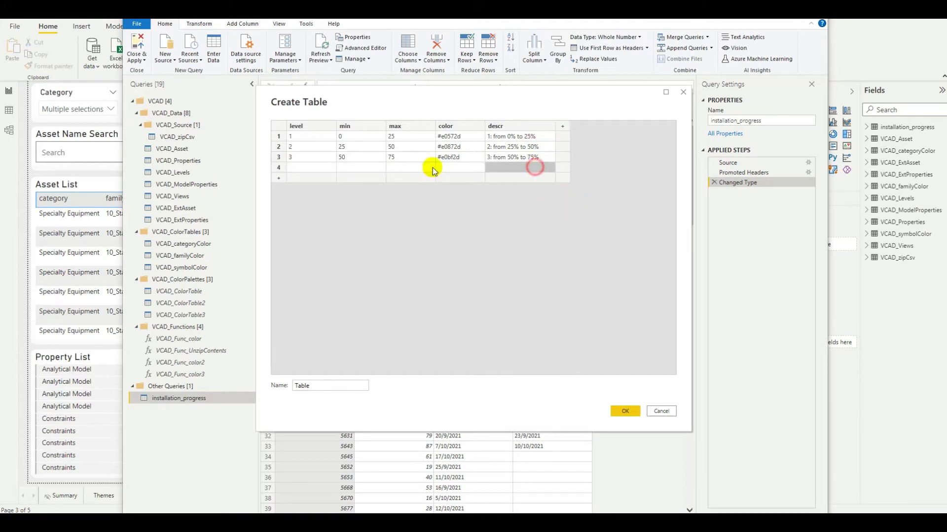
left_click(302, 168)
type("4")
left_click(352, 169)
type("75")
key("Tab")
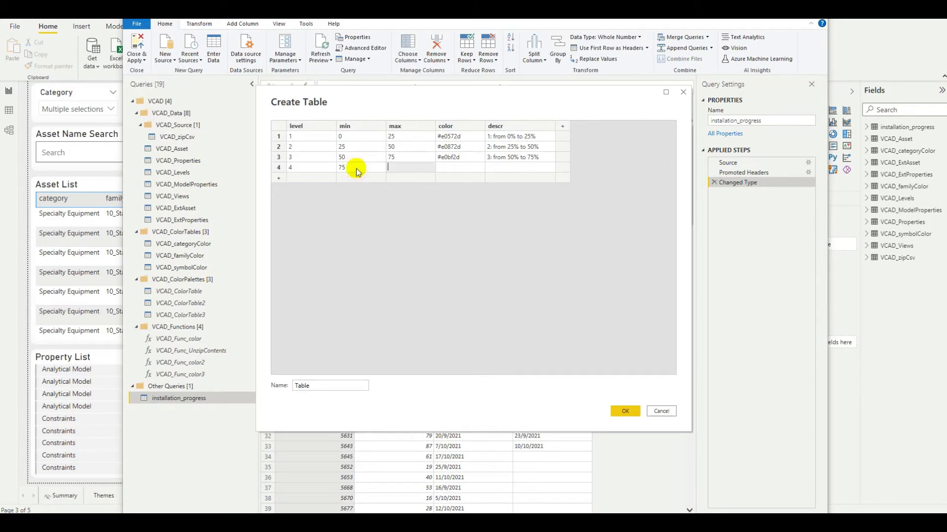
type("100")
key("Tab")
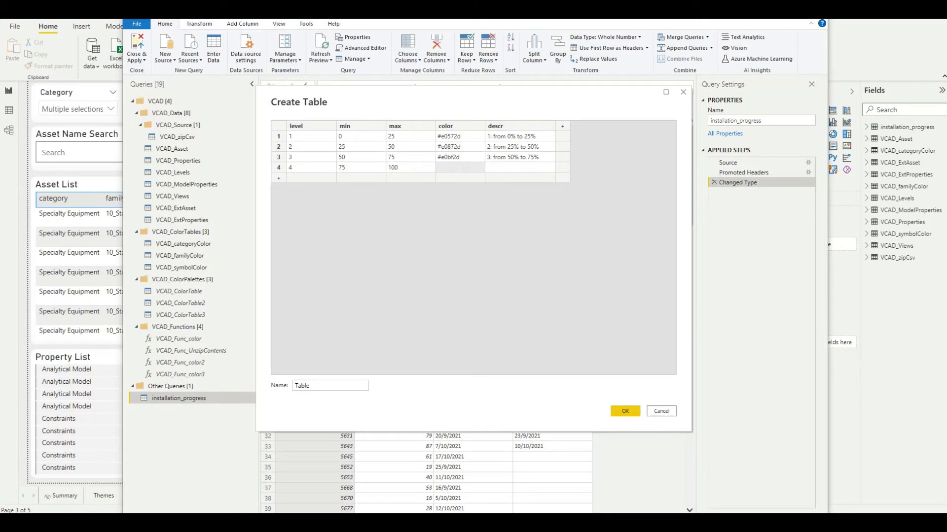
left_click(454, 169)
type("#63e03d")
left_click(515, 168)
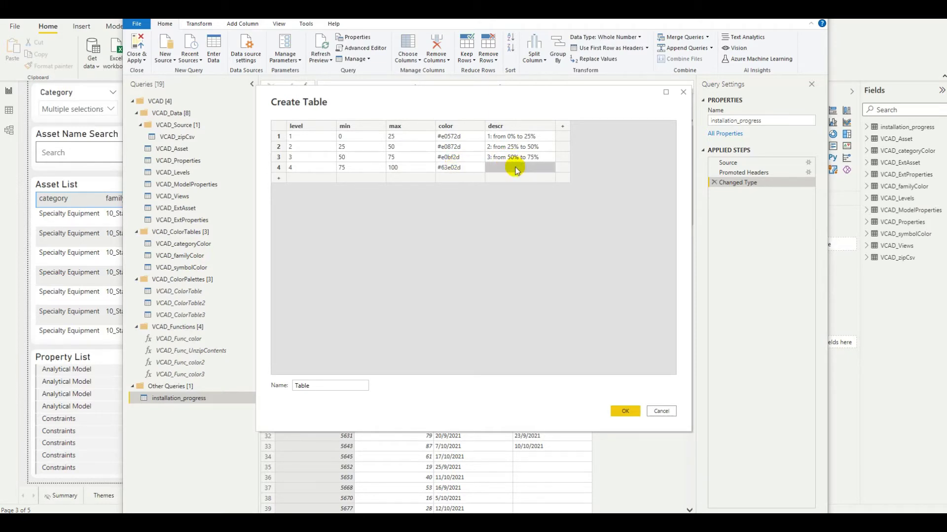
type("4: from 75% to 100%")
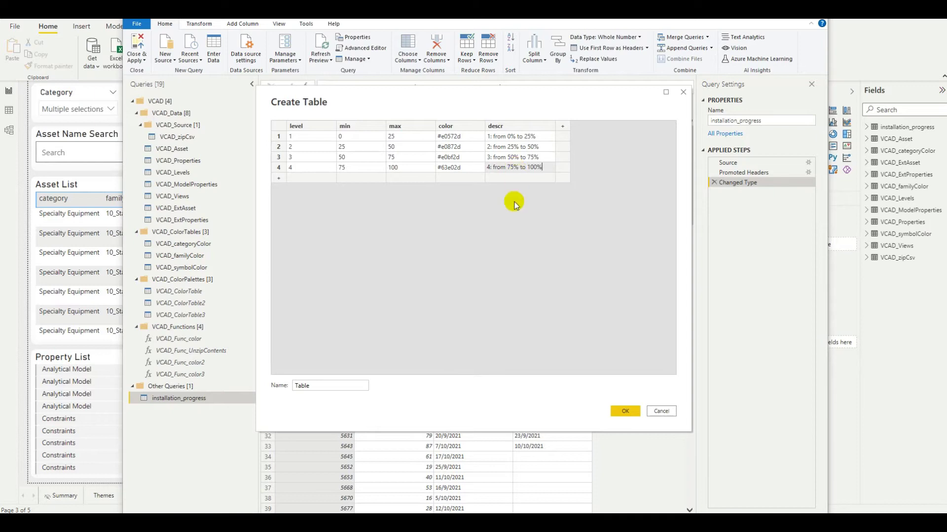
Name the table installation_levels, create it, and reselect the installation_progress query
left_click(339, 386)
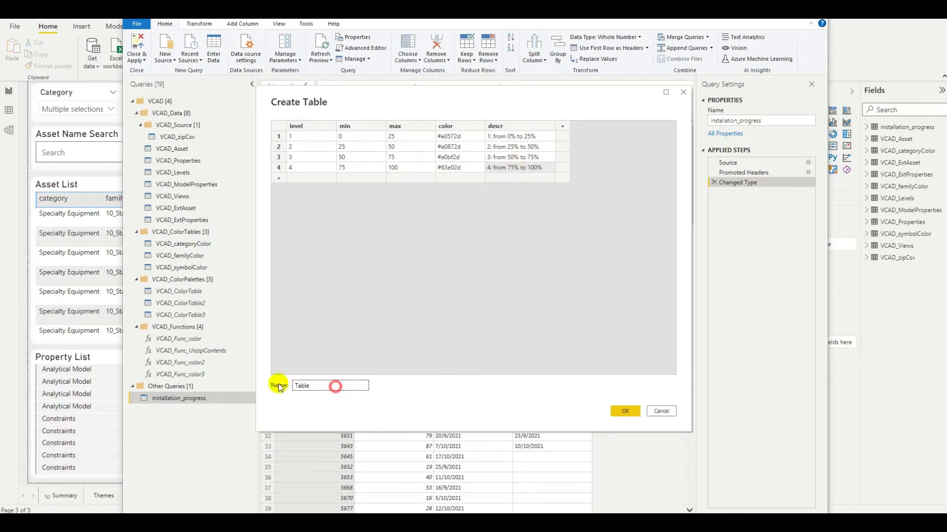
double_click(337, 385)
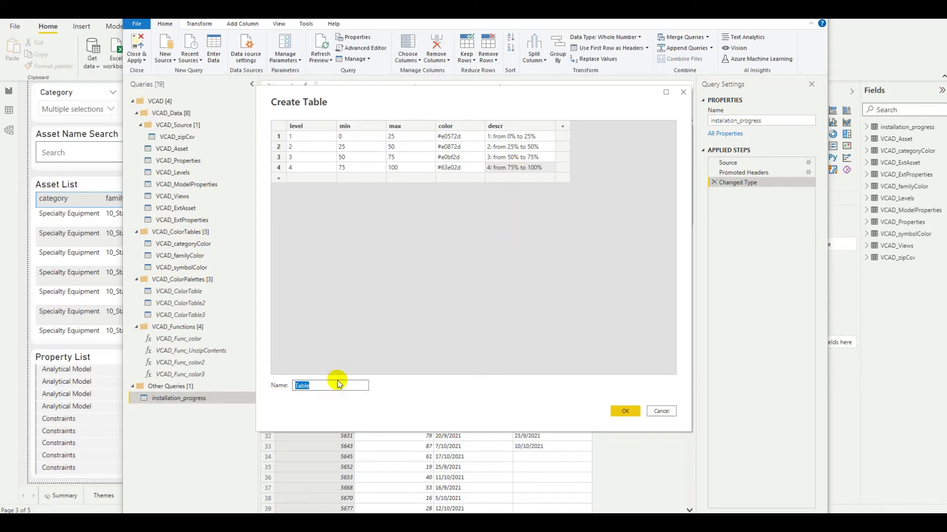
type("installation_levels")
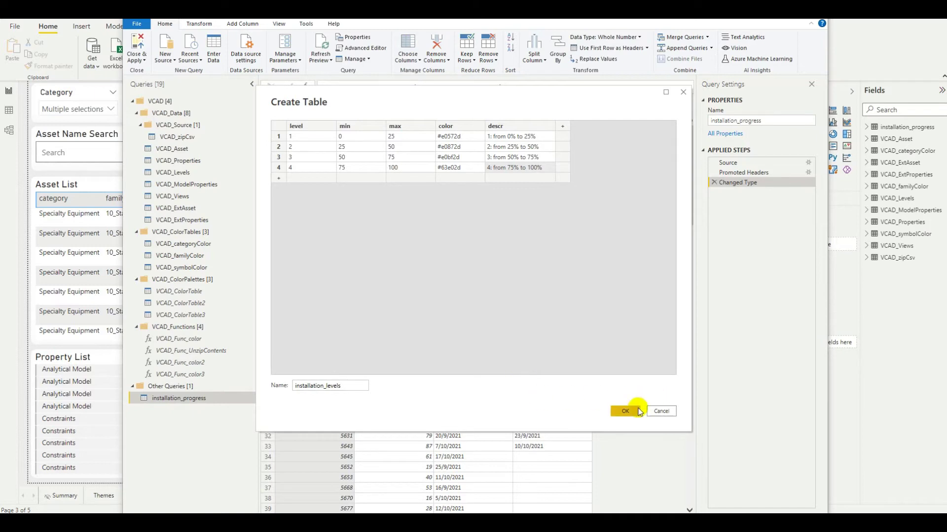
left_click(625, 412)
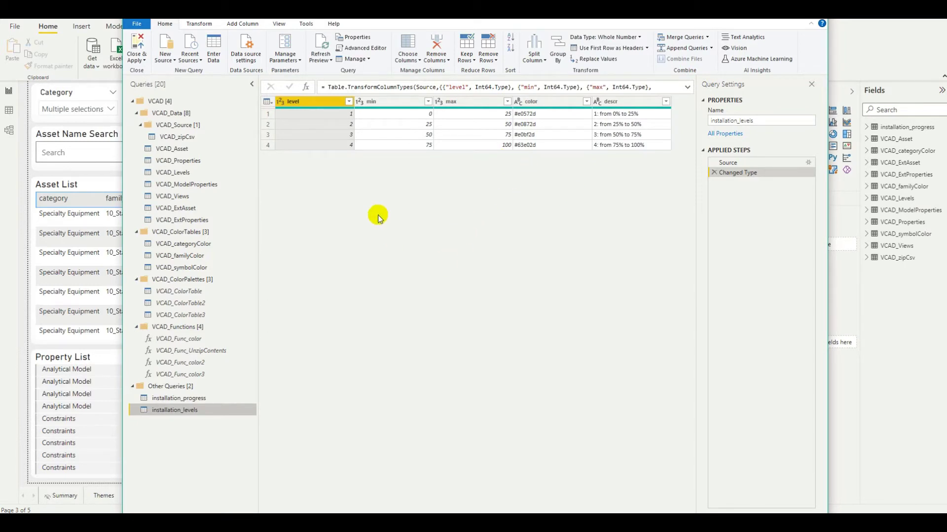
left_click(177, 399)
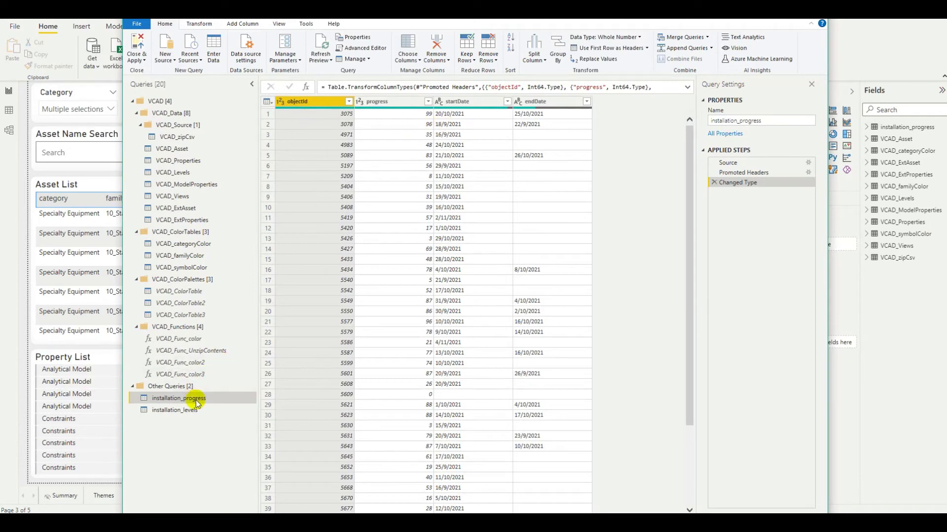
Add a custom column installation_level with a pasted nested if formula on [progress]
left_click(241, 25)
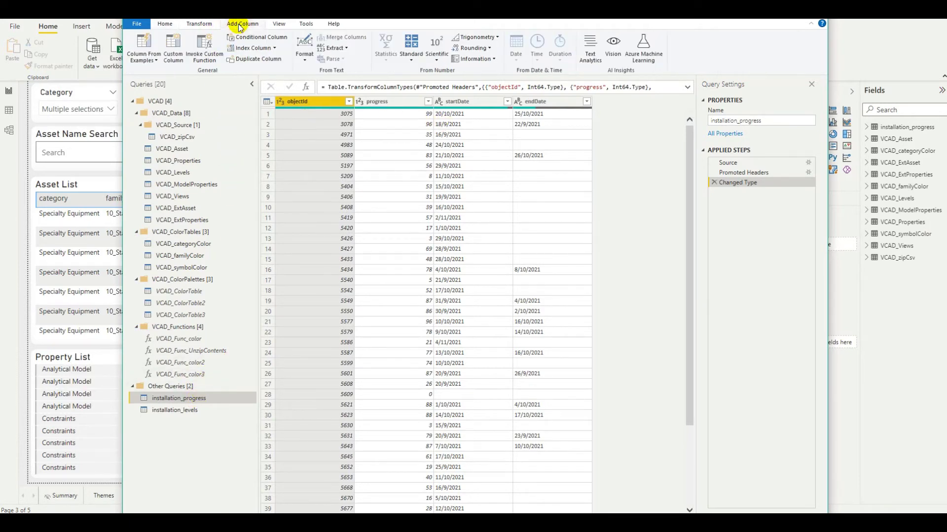
left_click(173, 50)
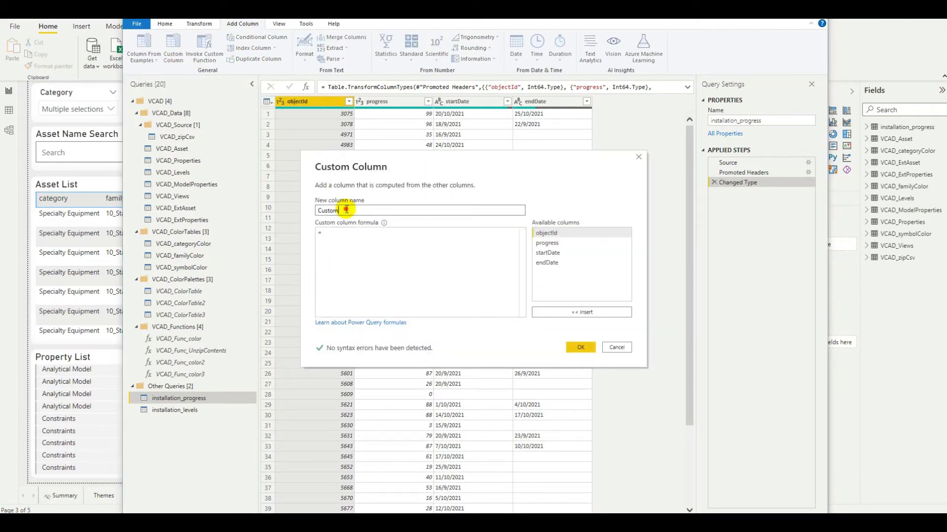
left_click(346, 211)
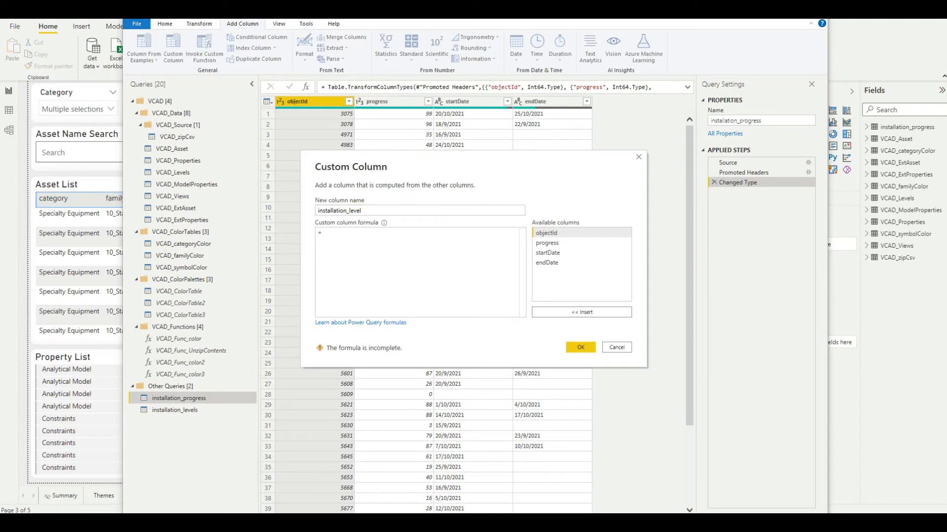
left_click(423, 248)
type("if [progress] >= 0 and [progress] < 25 then 1 else   if [progress] >= 25 and [progress] < 50 then 2 else   if [progress] >= 50 and [progress] < 75 then 3 else 4")
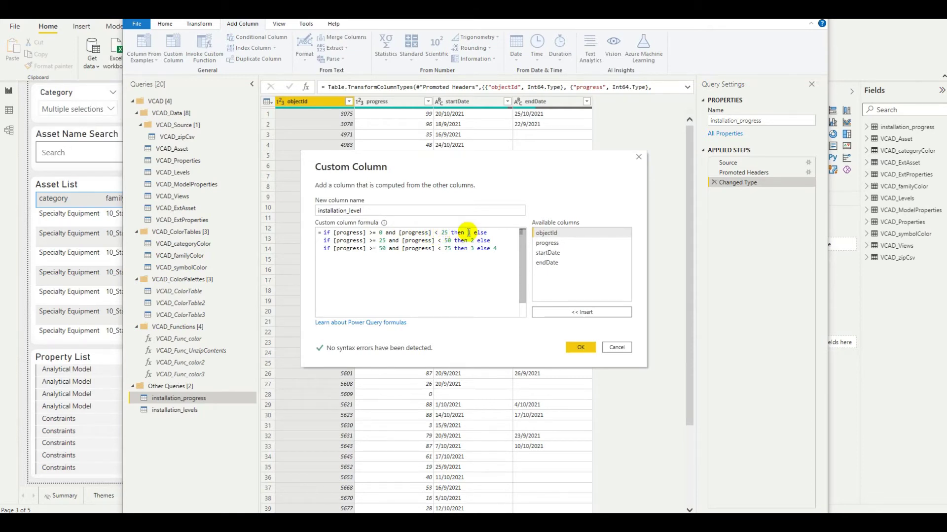
left_click(468, 232)
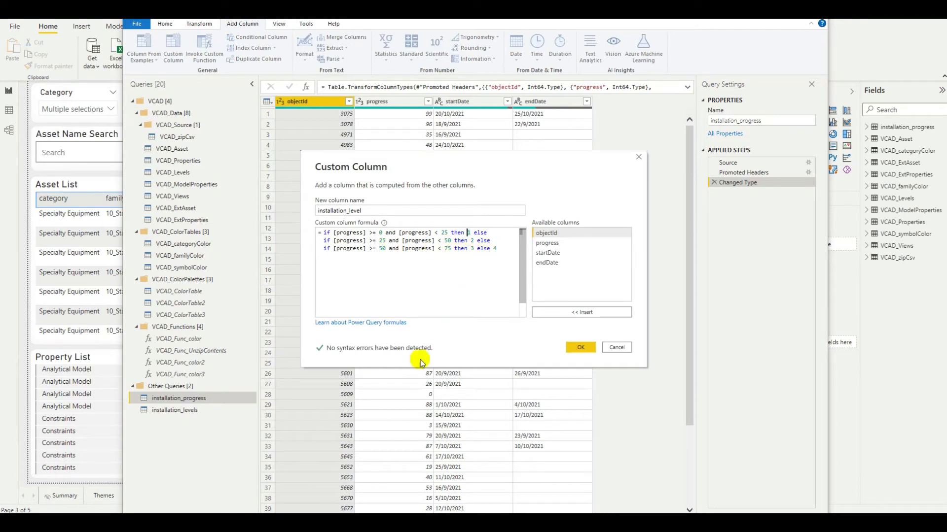
left_click(581, 348)
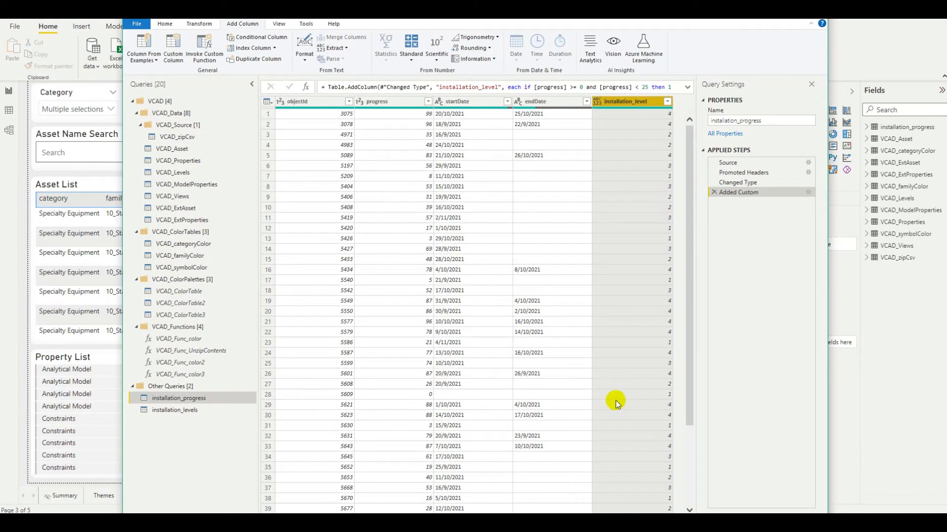
Apply the query changes with Close & Apply and switch to Model view
left_click(165, 24)
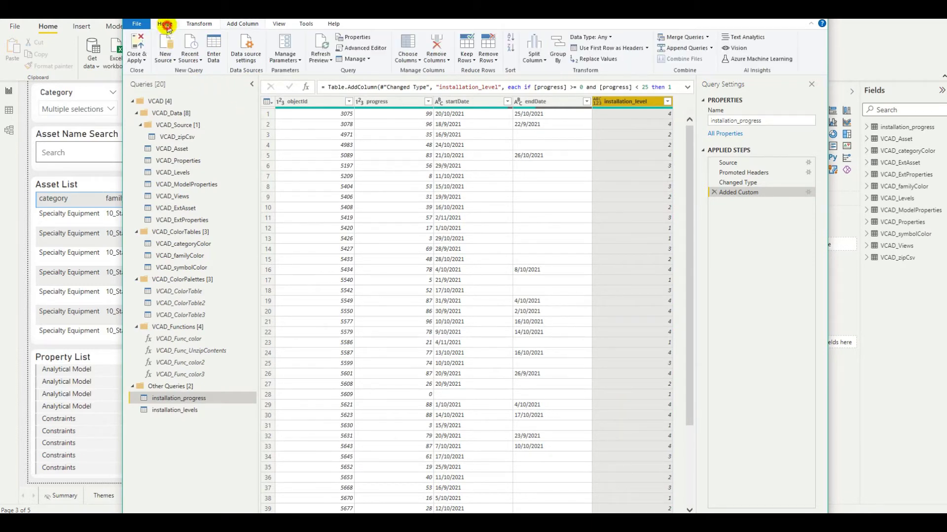
left_click(140, 46)
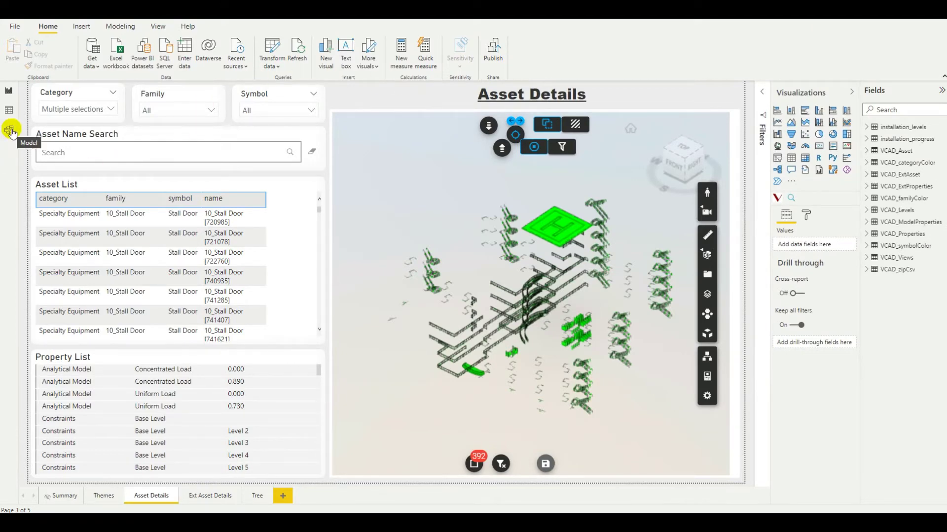
left_click(10, 130)
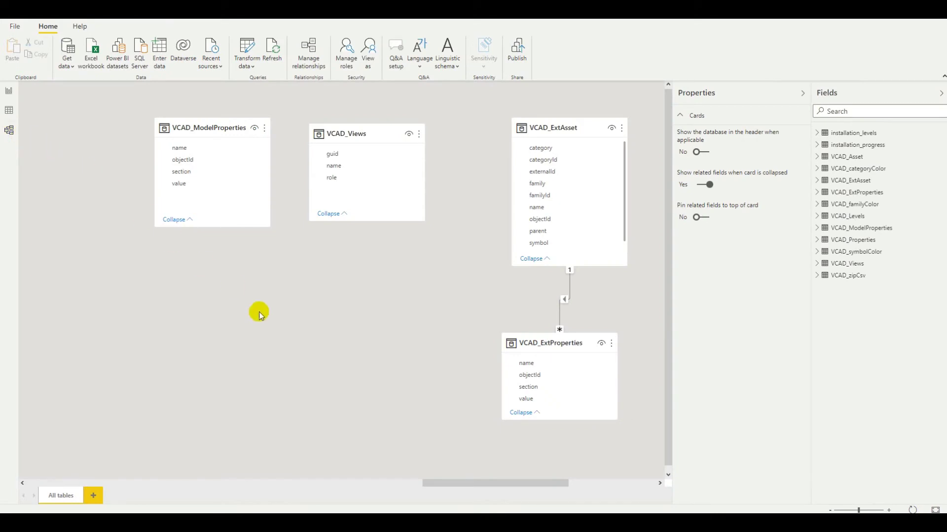
scroll(469, 377, "down", 4, "ctrl")
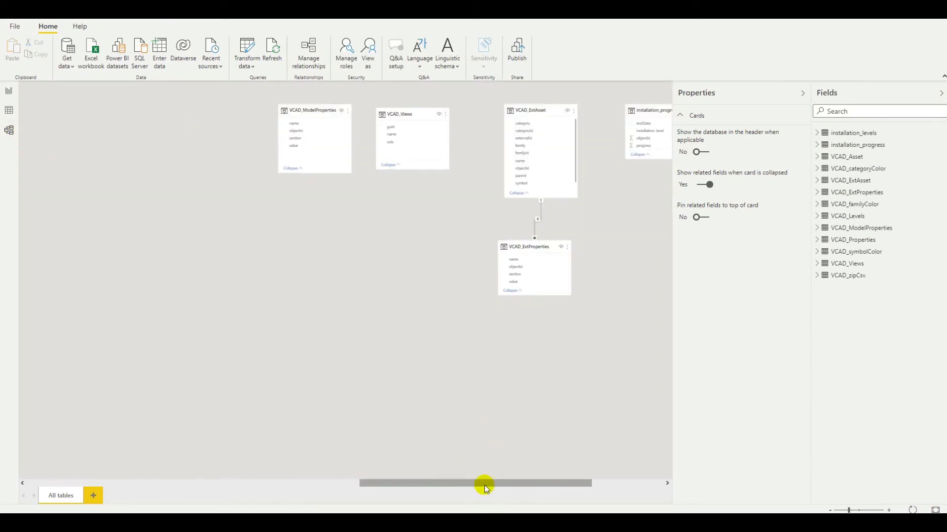
left_click_drag(483, 485, 665, 477)
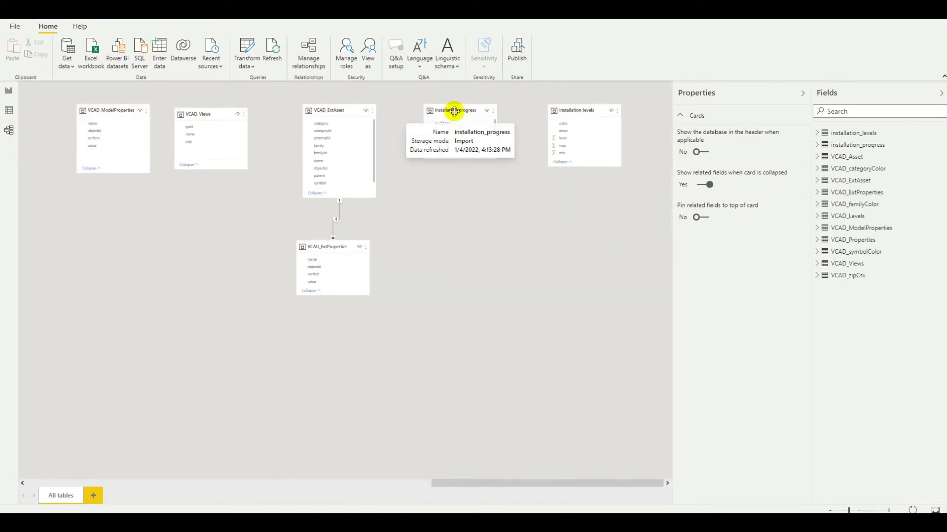
Move the installation_progress and installation_levels tables together to the diagram's top-left
left_click_drag(452, 110, 485, 112)
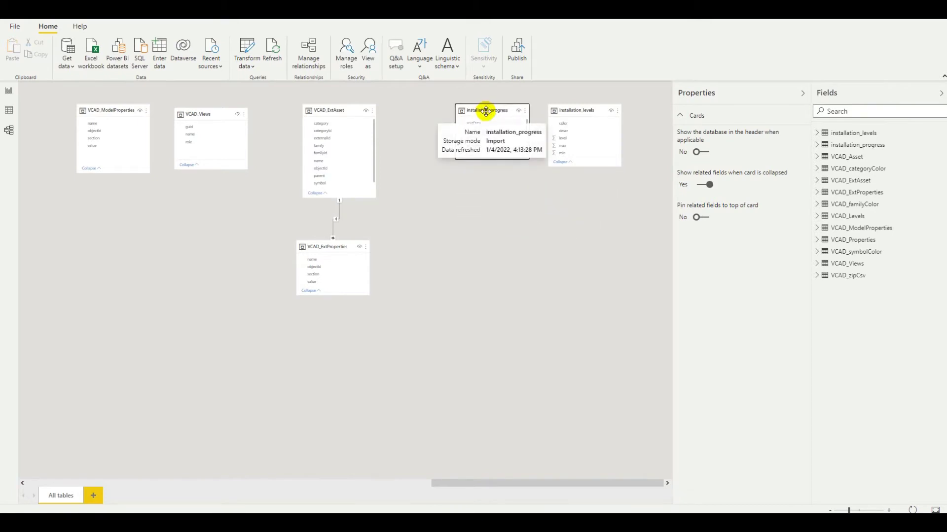
left_click(576, 110)
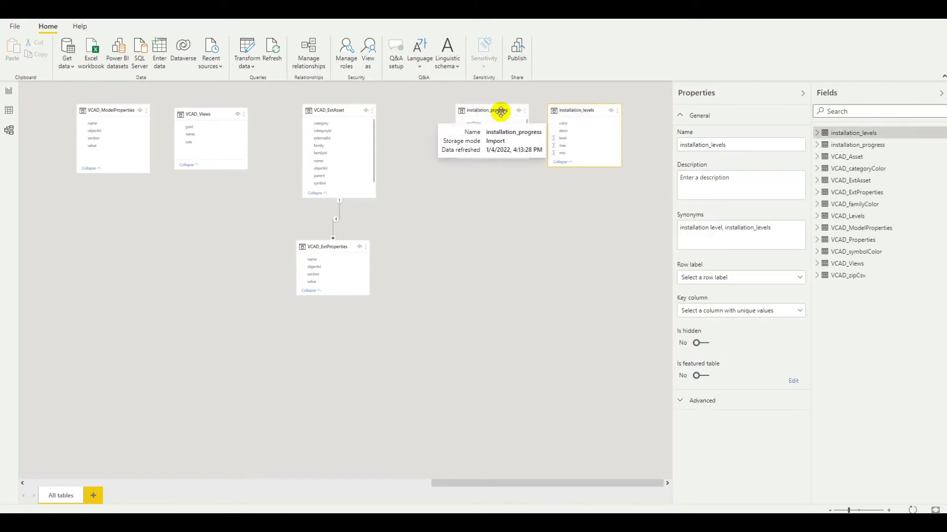
left_click(492, 120, "ctrl")
left_click_drag(473, 120, 60, 220)
left_click_drag(457, 483, 303, 474)
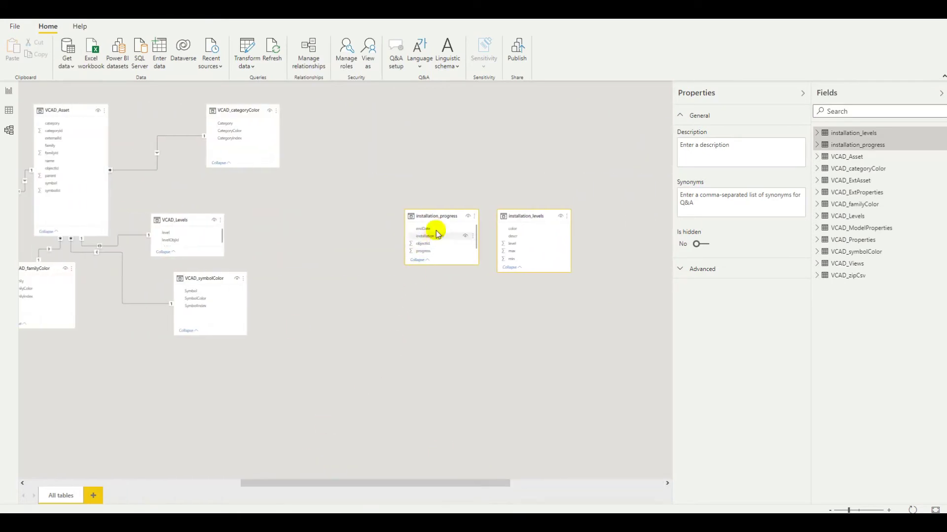
left_click_drag(439, 215, 280, 183)
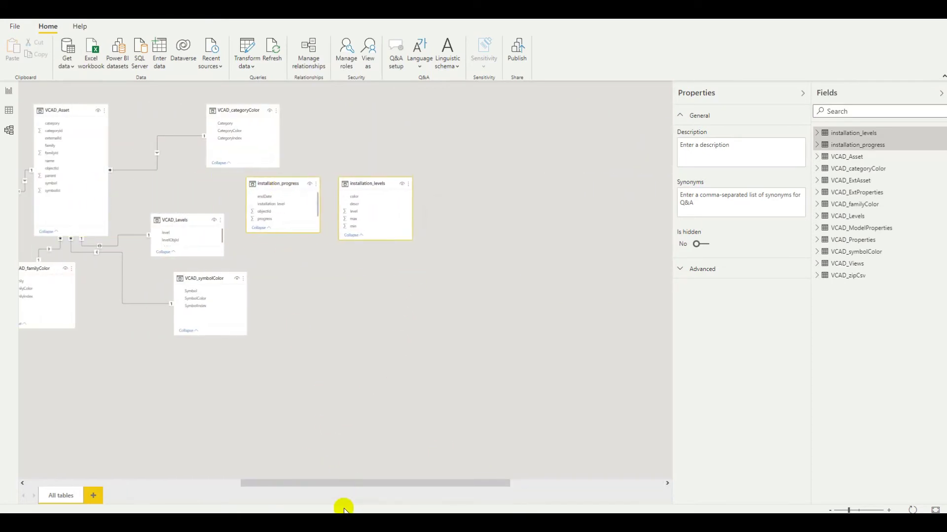
left_click_drag(333, 483, 284, 480)
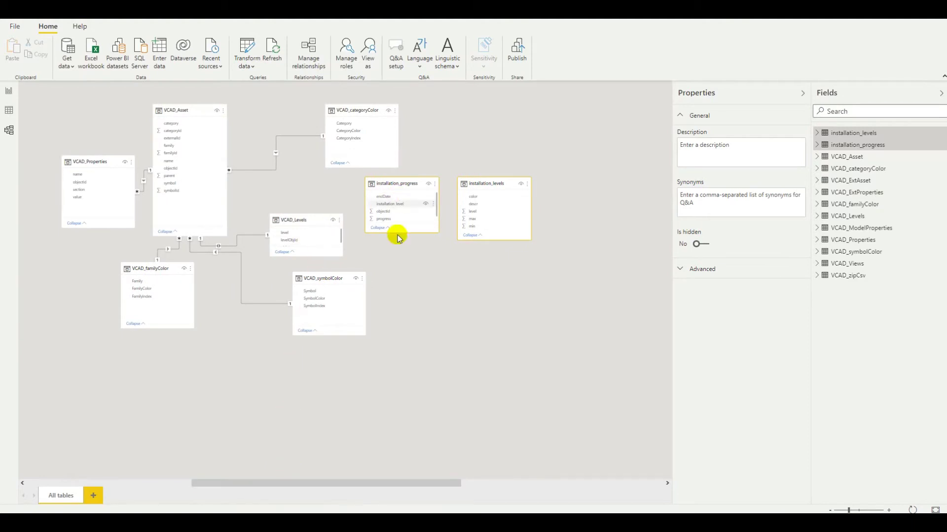
scroll(397, 343, "down", 2, "ctrl")
left_click_drag(406, 163, 53, 116)
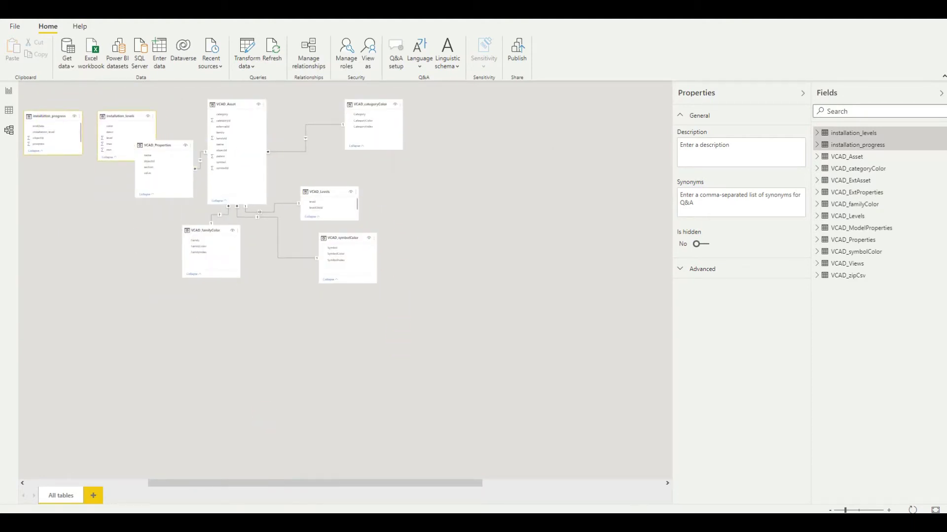
left_click_drag(296, 484, 222, 482)
scroll(260, 194, "up", 2, "ctrl")
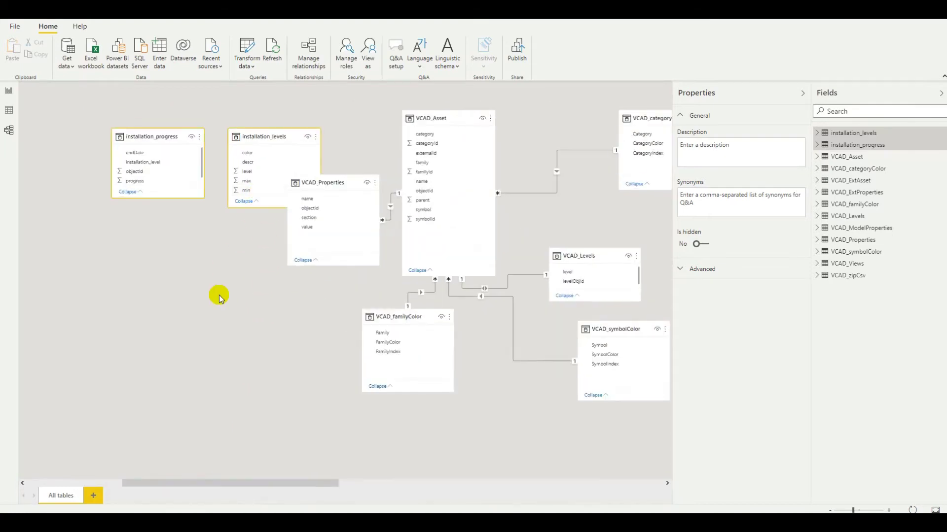
left_click(215, 264)
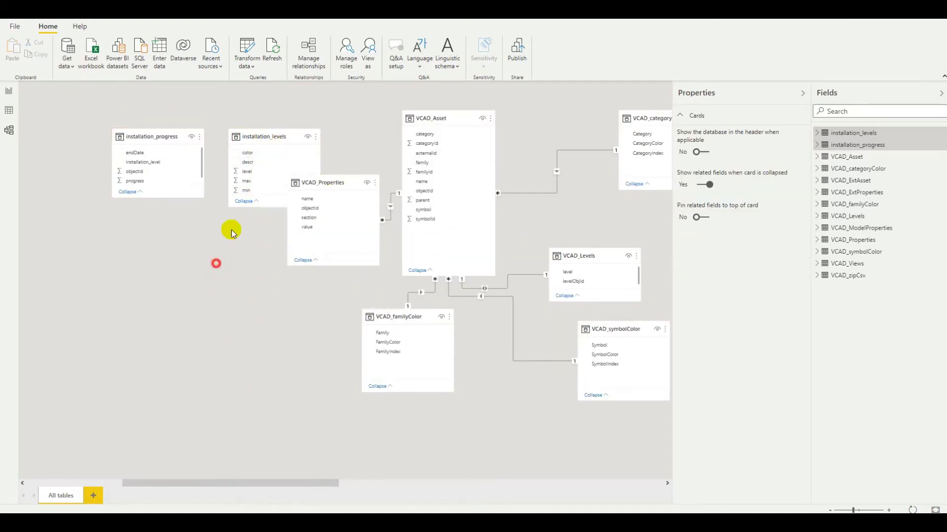
Place installation_levels under installation_progress and relate installation_level to level
left_click_drag(264, 138, 176, 264)
left_click_drag(156, 137, 186, 131)
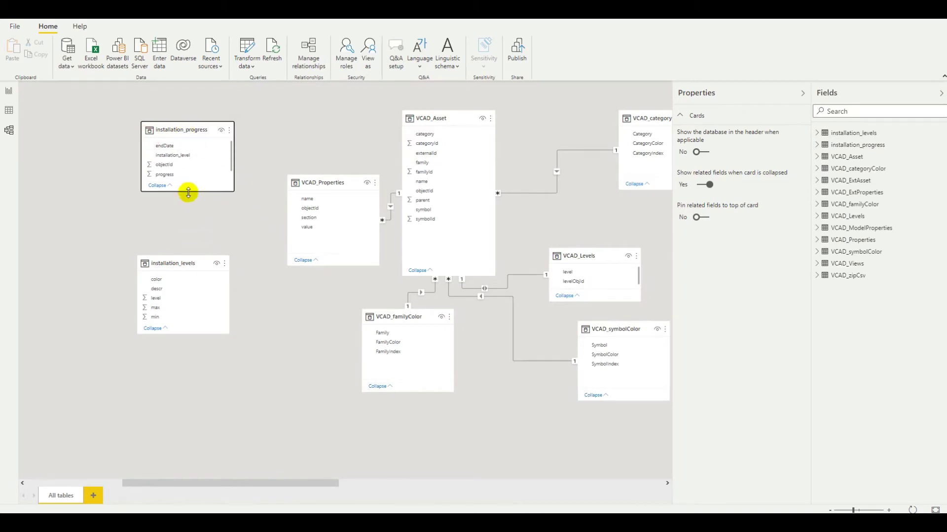
left_click_drag(188, 193, 188, 206)
left_click_drag(197, 266, 208, 261)
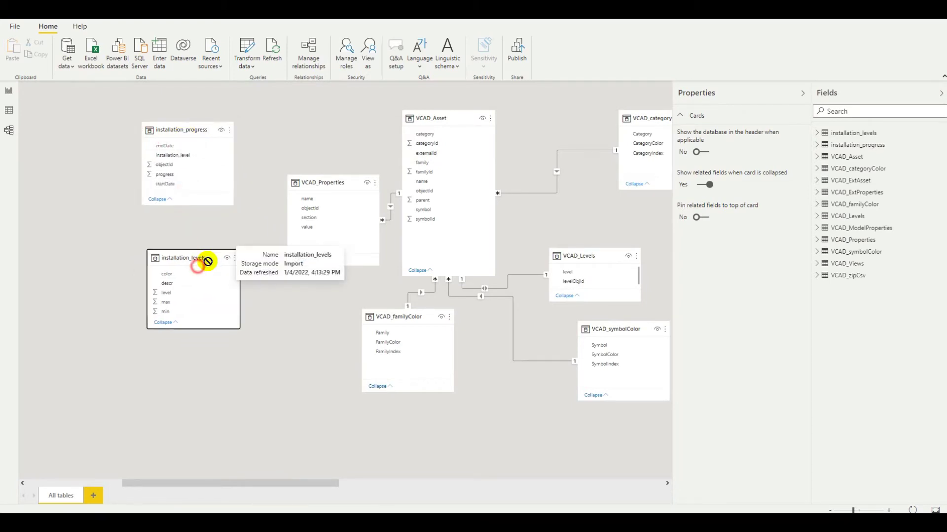
scroll(209, 232, "up", 1, "ctrl")
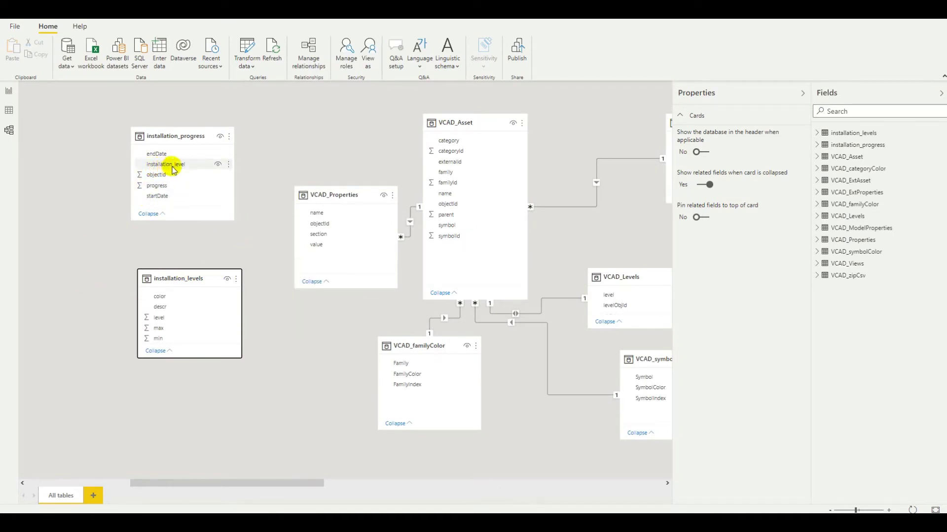
left_click_drag(174, 170, 173, 320)
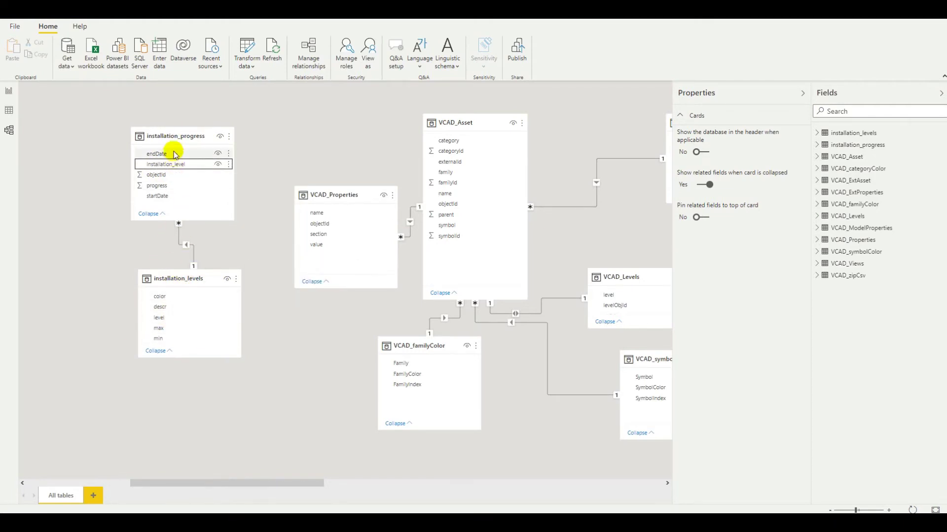
Relate installation_progress objectId to VCAD_Asset and go back to the Asset Details page
left_click_drag(179, 137, 185, 136)
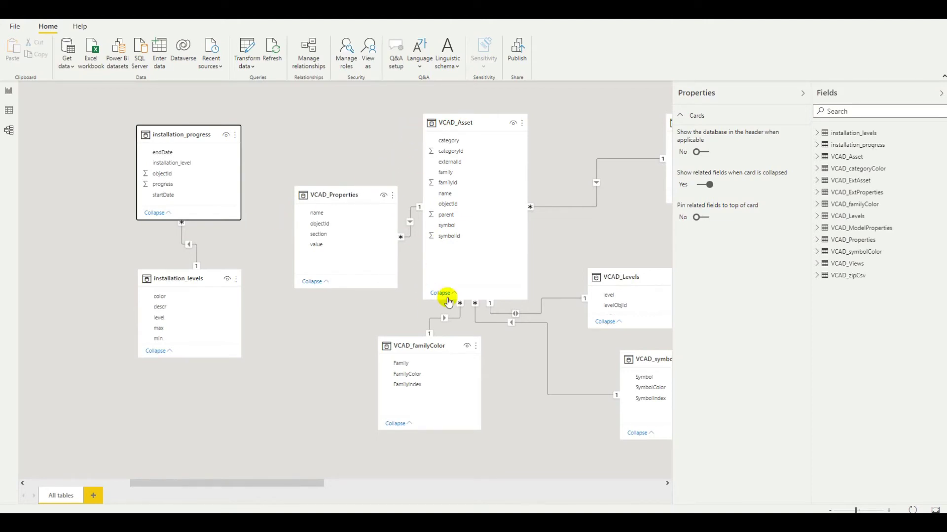
mouse_move(450, 124)
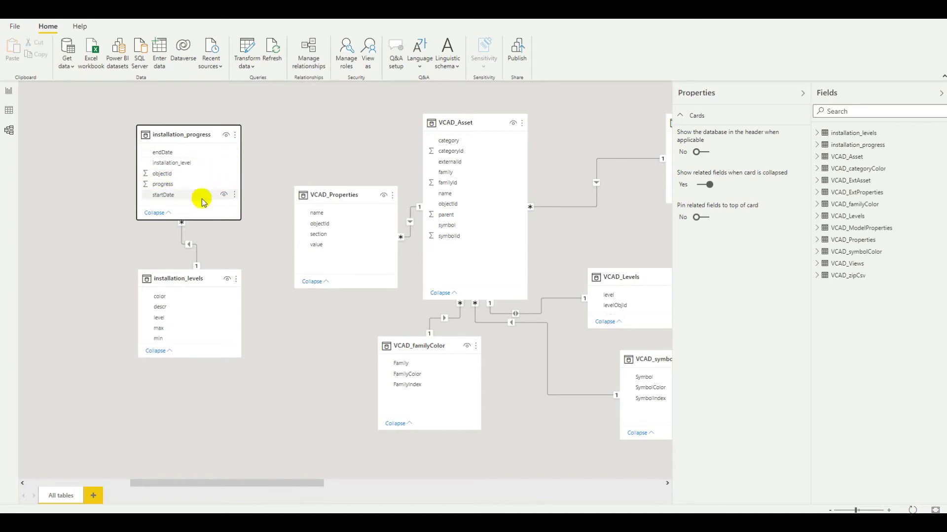
left_click_drag(164, 174, 450, 206)
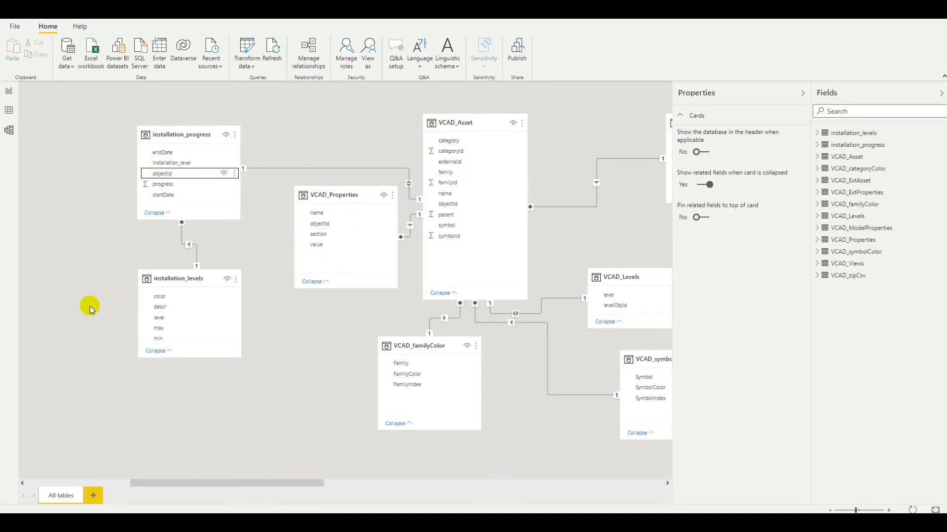
left_click(9, 90)
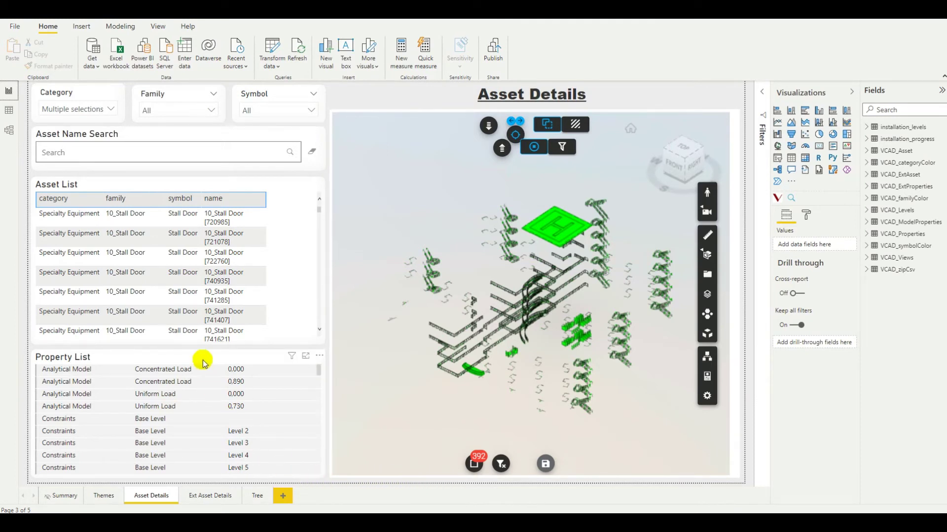
Drag installation_progress's progress field into the Asset List table's Values
left_click(154, 183)
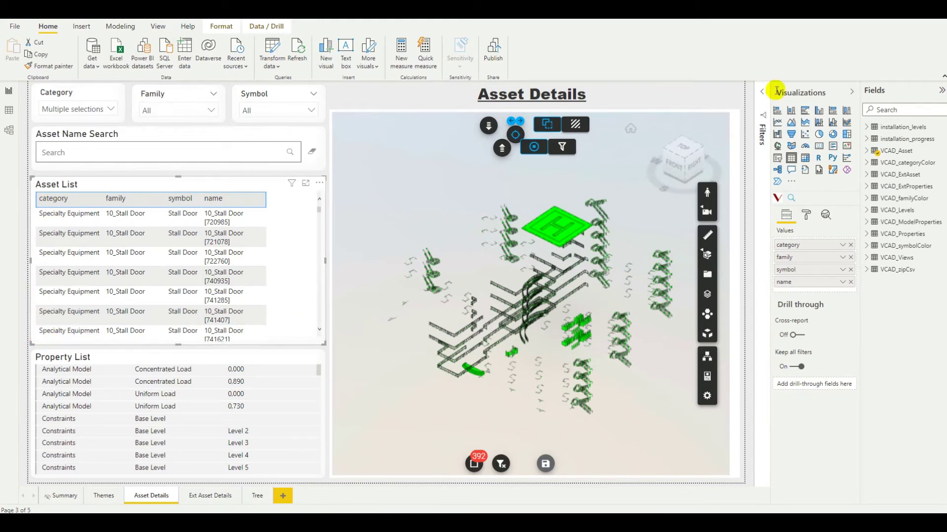
left_click(866, 138)
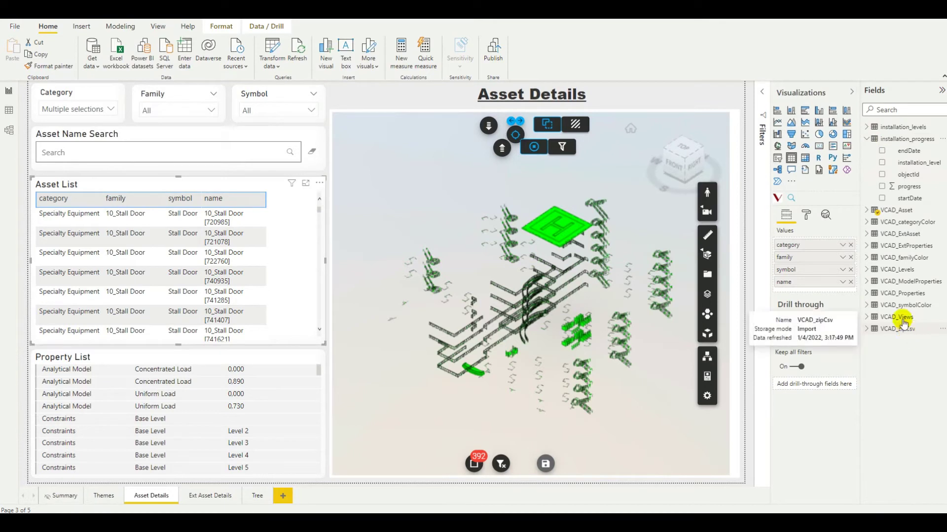
left_click_drag(913, 186, 819, 291)
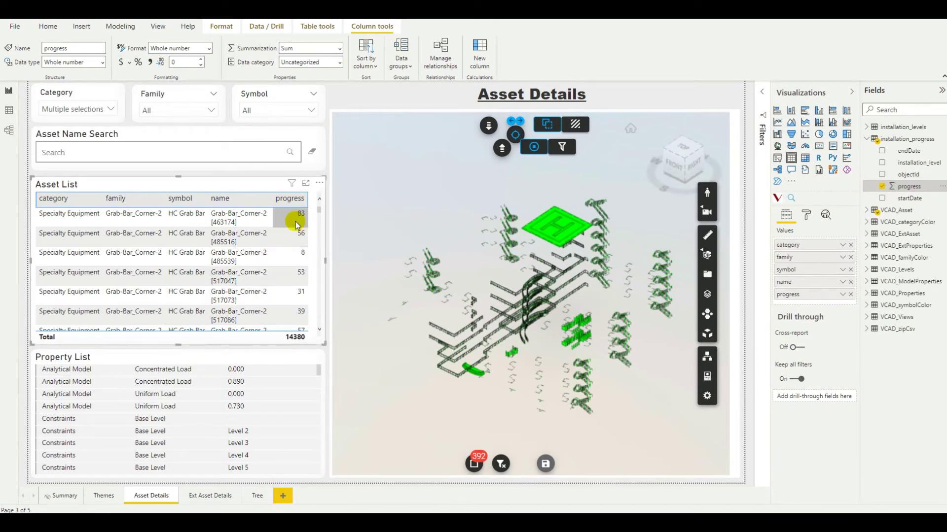
scroll(116, 281, "down", 3)
scroll(123, 263, "up", 3)
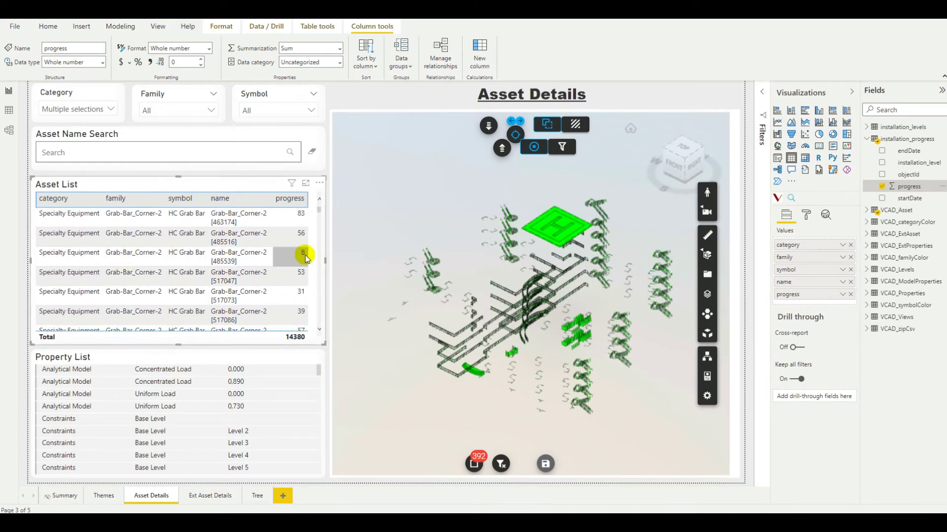
Toggle the 3D viewer's Show Theme Color option and keep its colour scheme on Default Color
left_click(366, 113)
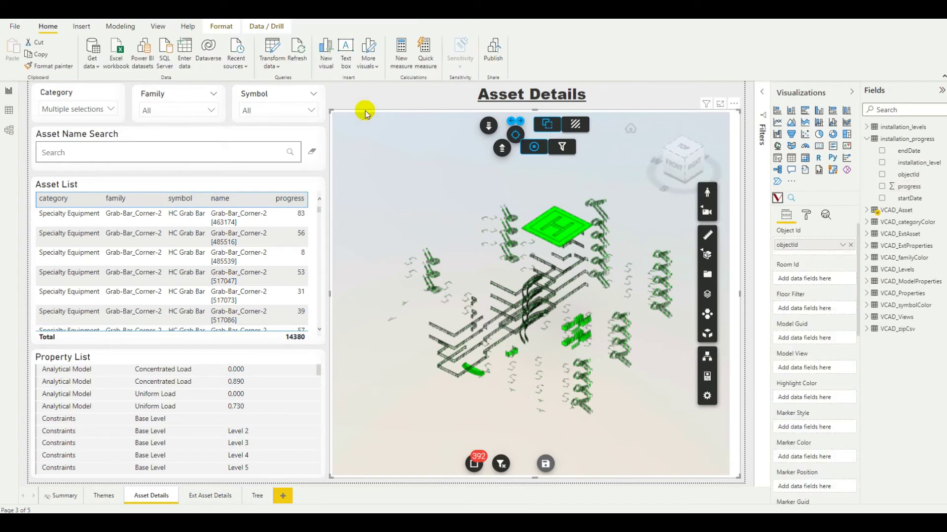
left_click(806, 215)
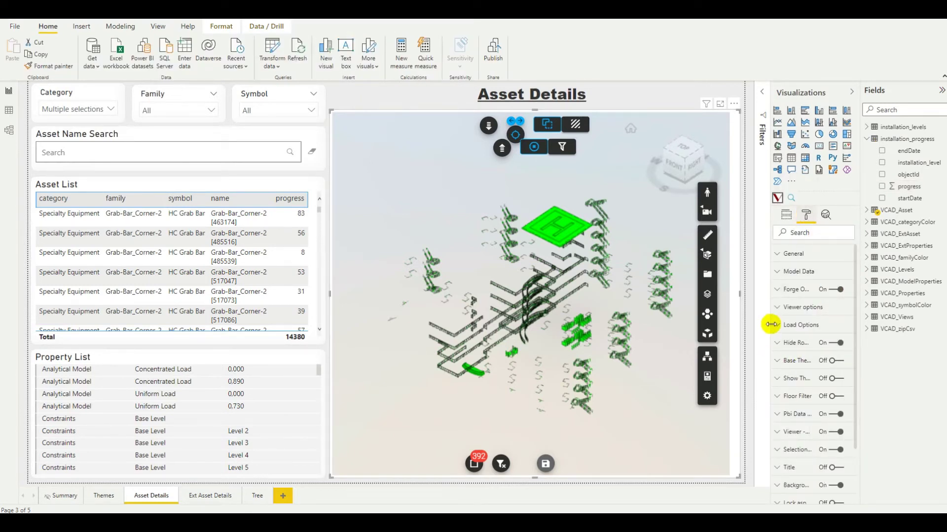
left_click_drag(770, 324, 714, 324)
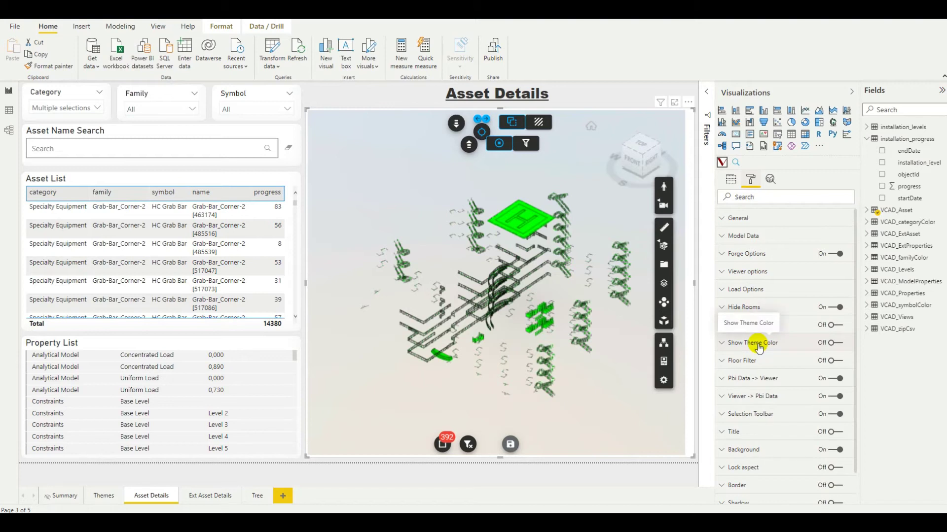
left_click(837, 344)
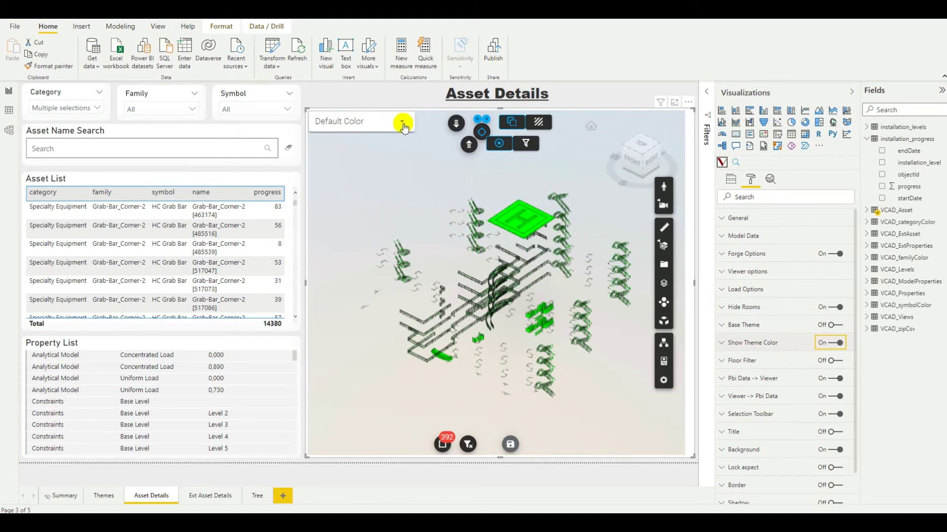
left_click(397, 126)
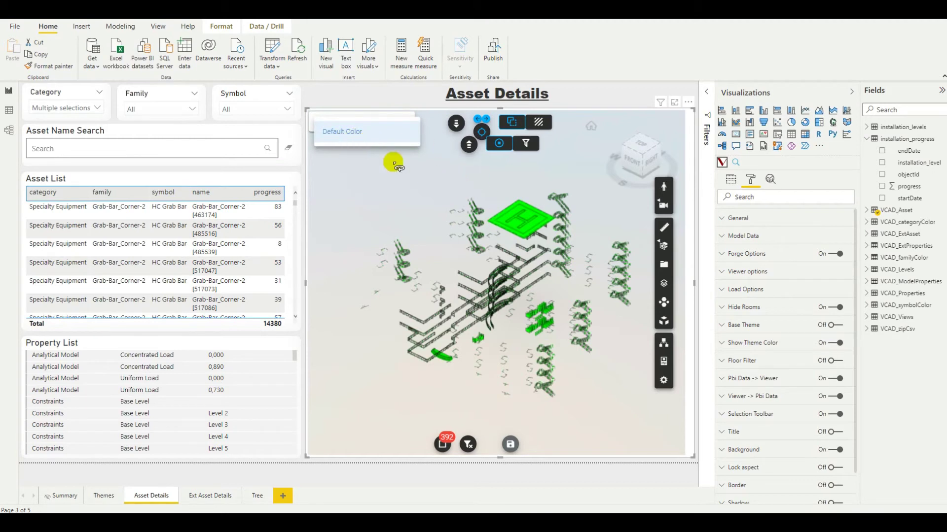
left_click(352, 135)
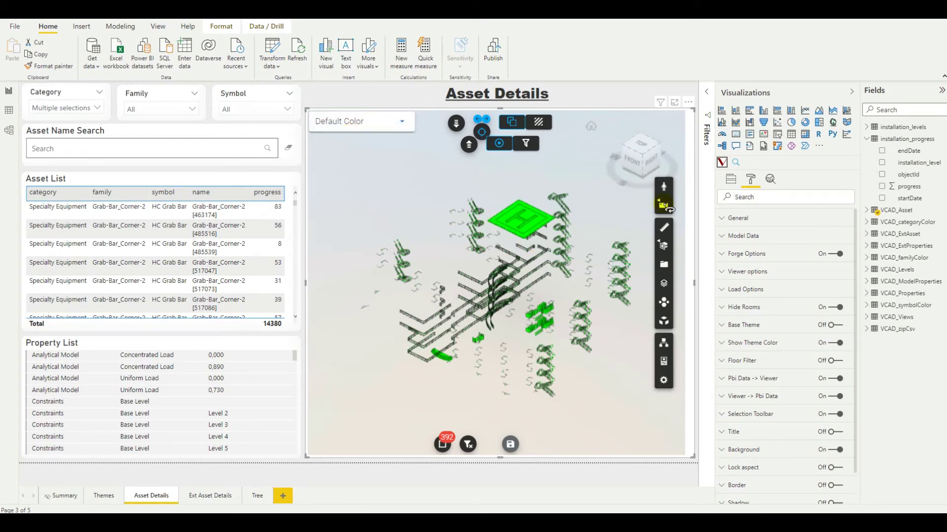
Put installation_levels' color field into the viewer's Highlight Color well
left_click(731, 180)
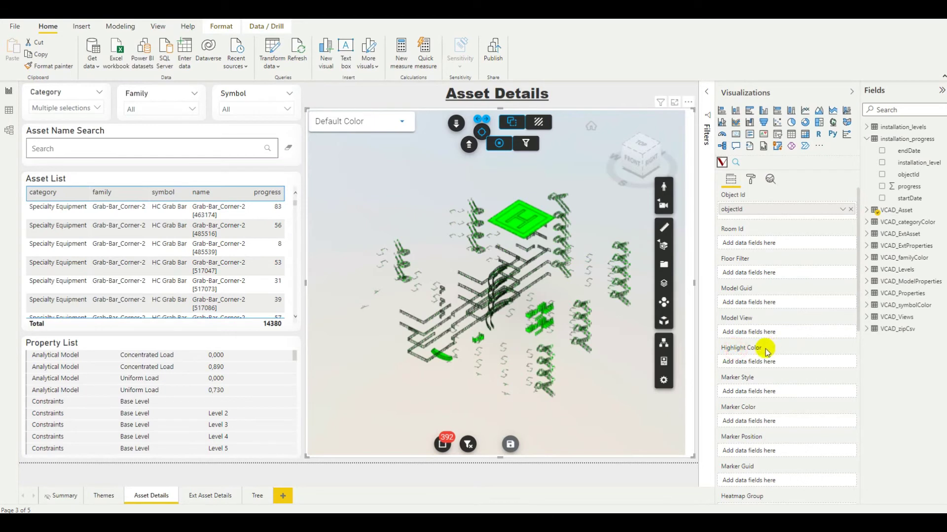
left_click(867, 139)
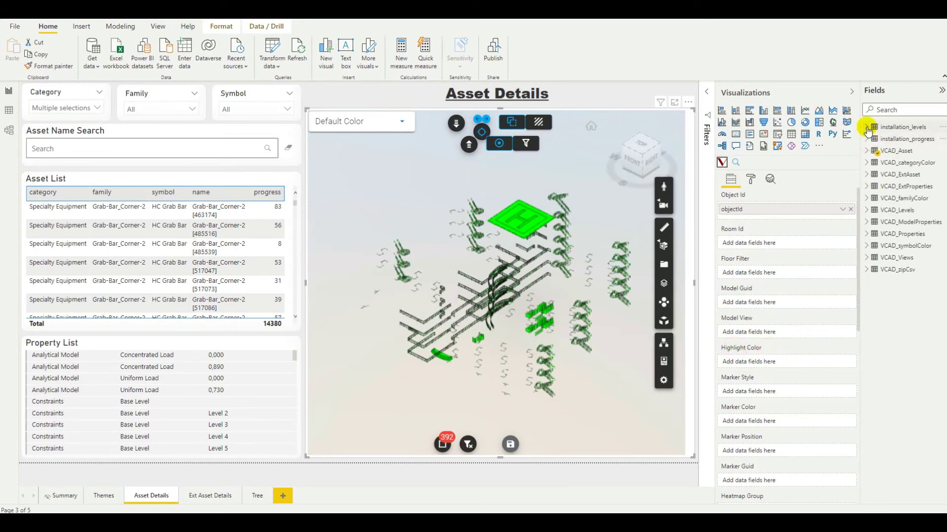
left_click(866, 128)
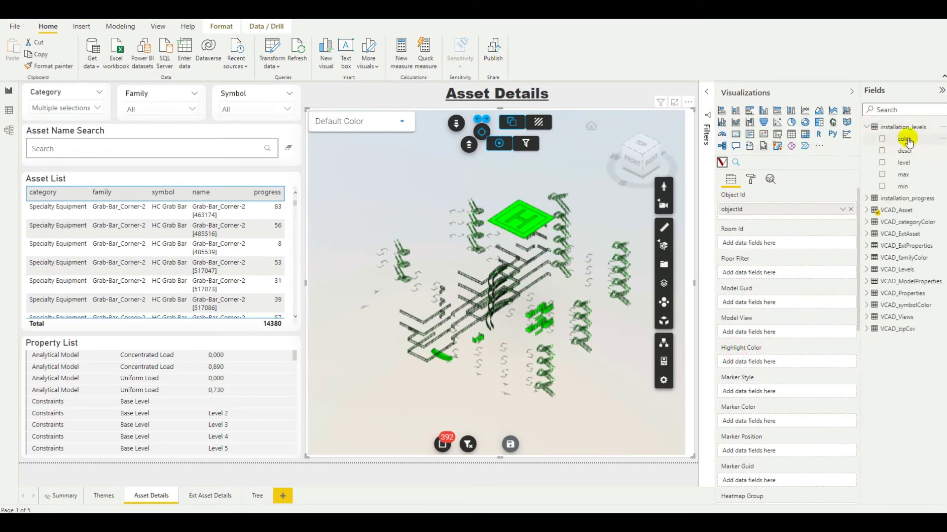
left_click_drag(909, 141, 766, 361)
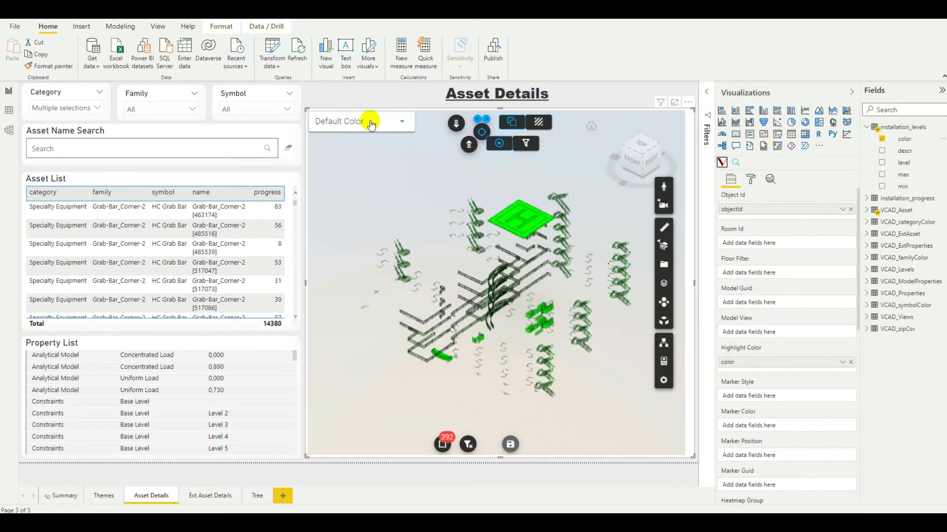
left_click(371, 122)
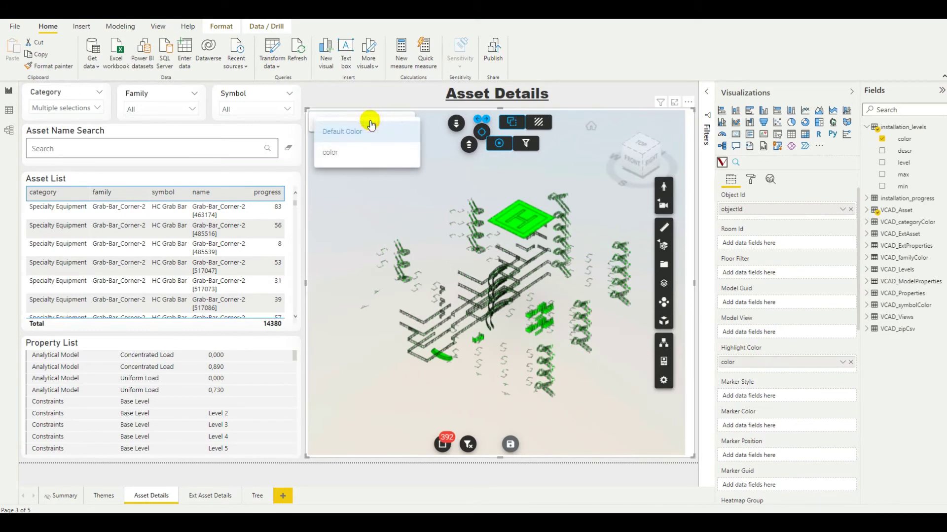
Colour the model by the color field, then zoom and pan to inspect the railings
left_click(331, 156)
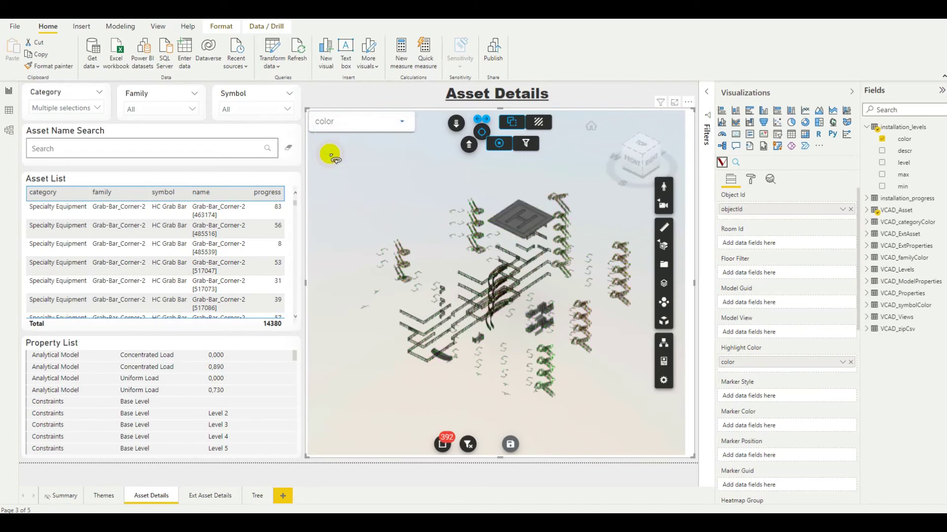
scroll(409, 252, "up", 10)
scroll(507, 284, "up", 8)
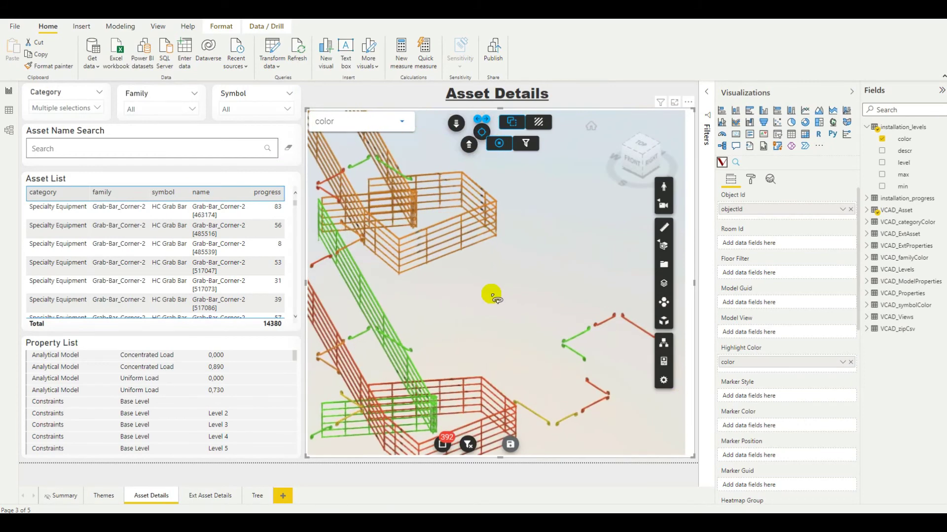
middle_click_drag(490, 293, 456, 268)
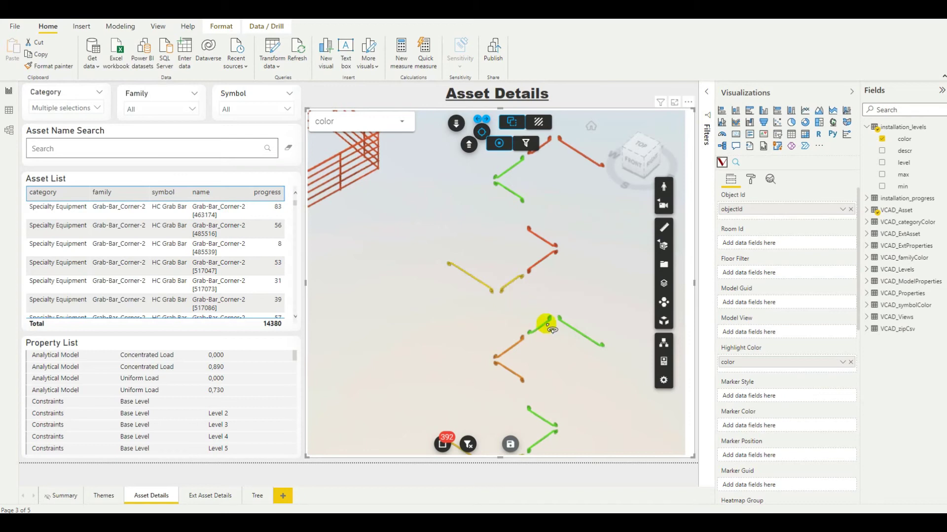
scroll(413, 238, "down", 5)
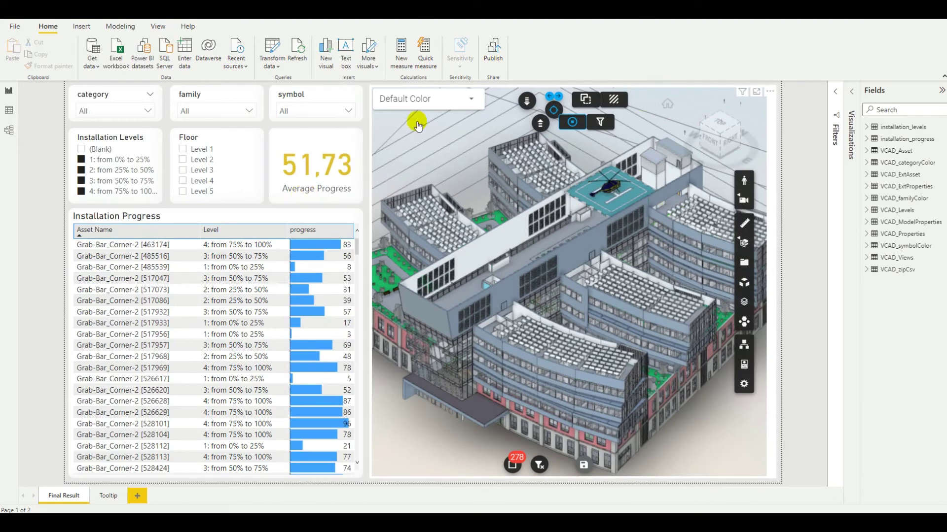
Switch the Final Result viewer to the color scheme and X-ray mode
left_click(439, 102)
left_click(407, 132)
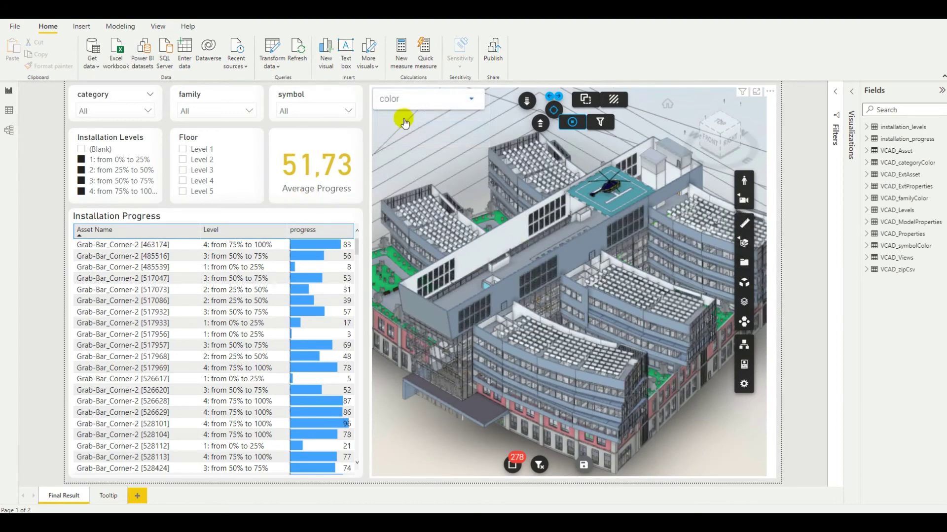
left_click(612, 101)
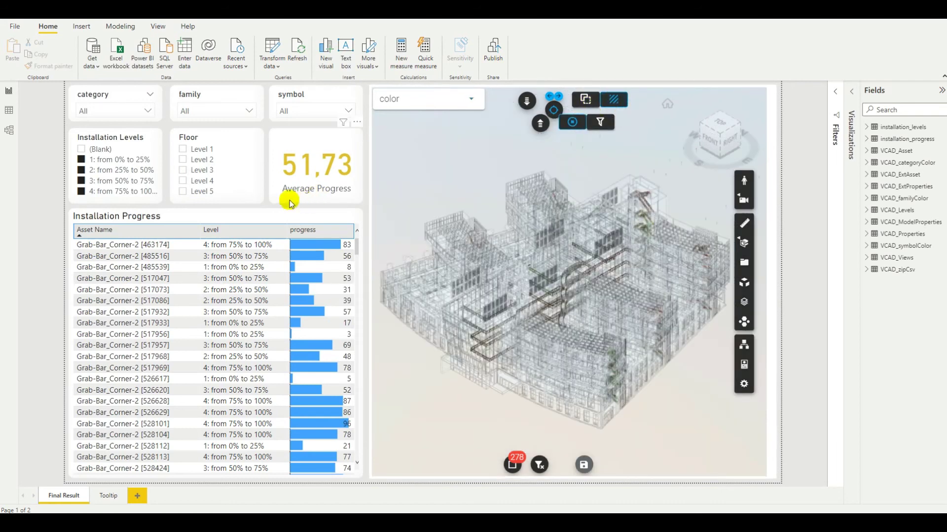
Filter to floor Level 3 and close in on the yellow and orange railings
left_click(183, 171)
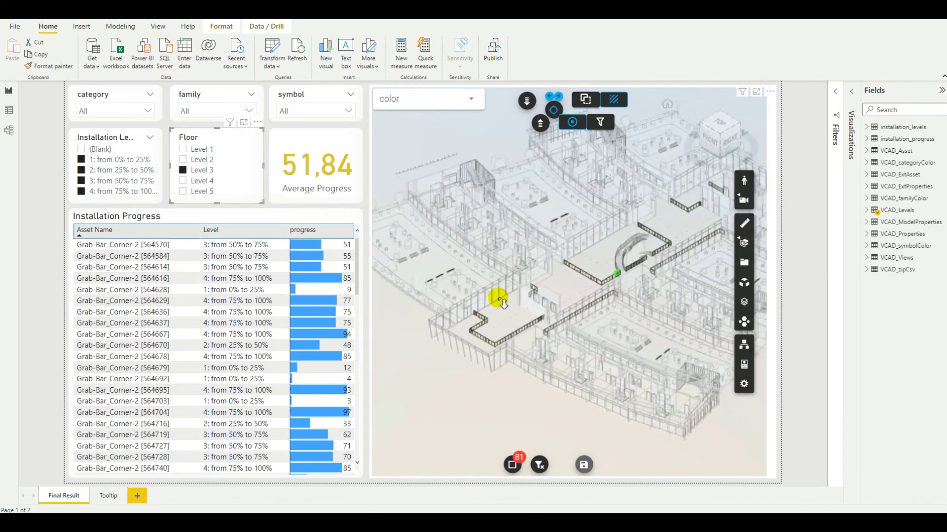
scroll(502, 299, "up", 5)
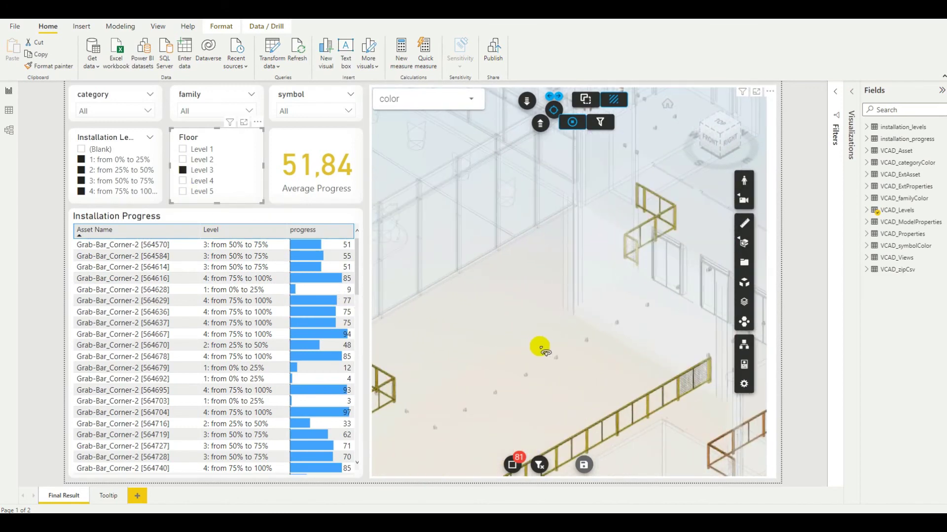
middle_click_drag(545, 352, 503, 261)
scroll(657, 186, "up", 5)
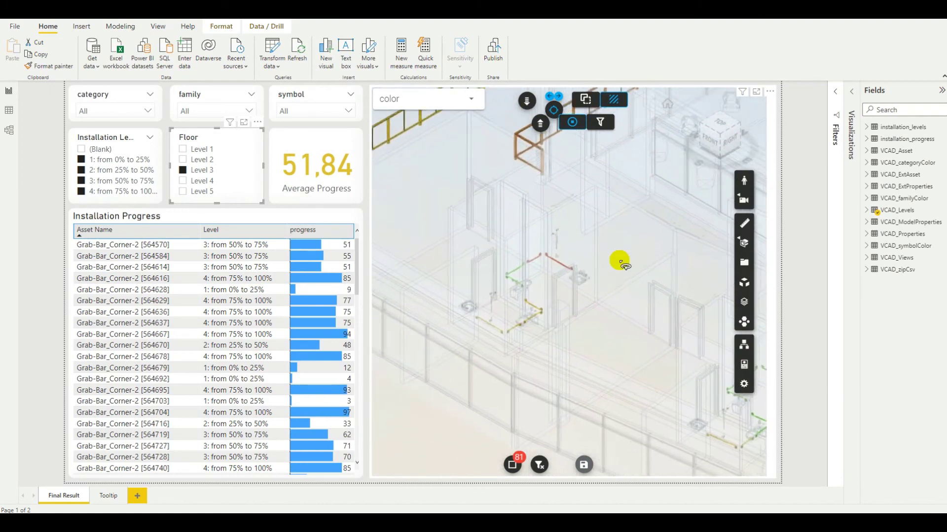
left_click_drag(622, 265, 554, 280)
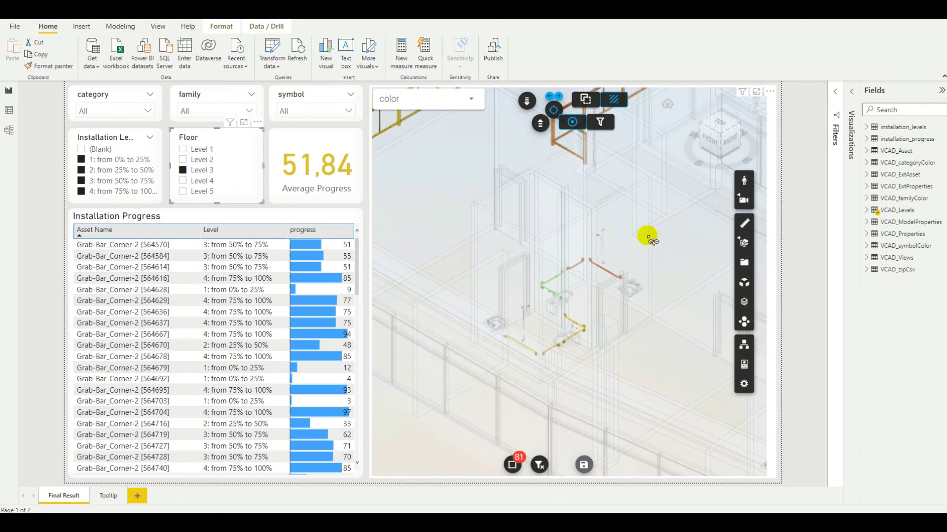
middle_click_drag(638, 228, 640, 303)
middle_click_drag(672, 226, 663, 306)
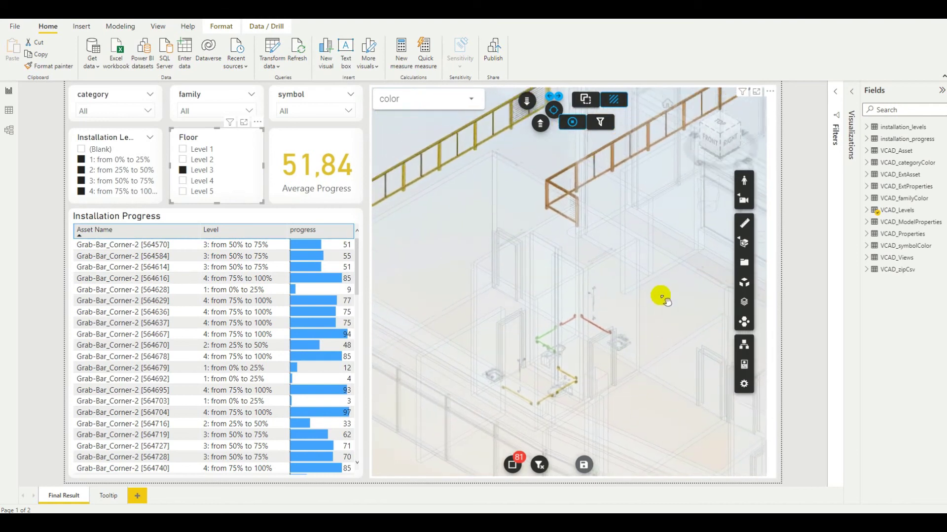
left_click_drag(659, 303, 653, 316)
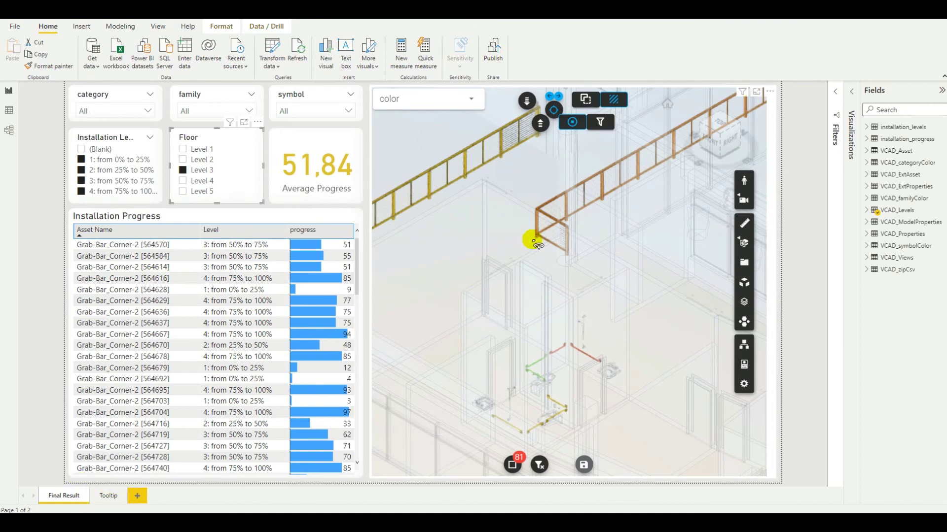
scroll(619, 304, "up", 3)
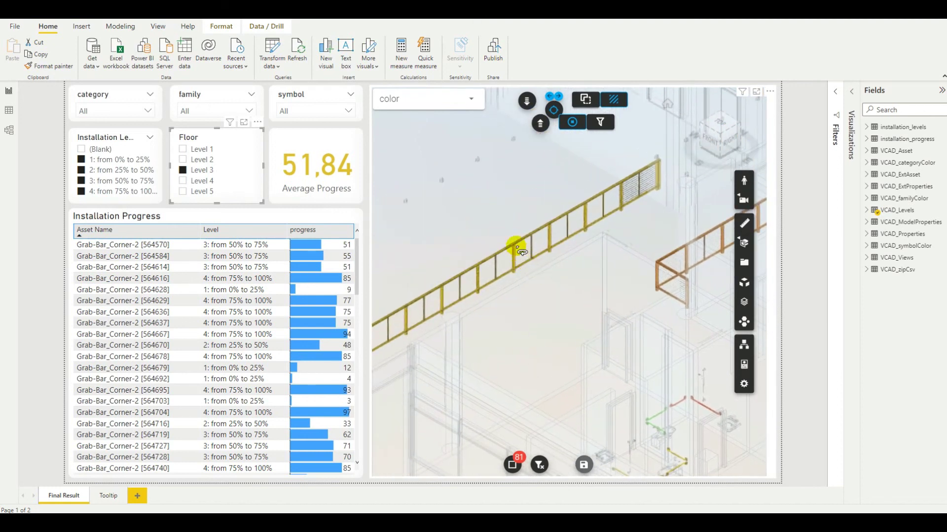
Read the progress tooltips of a railing and the red, green and yellow bathroom grab bars
mouse_move(513, 246)
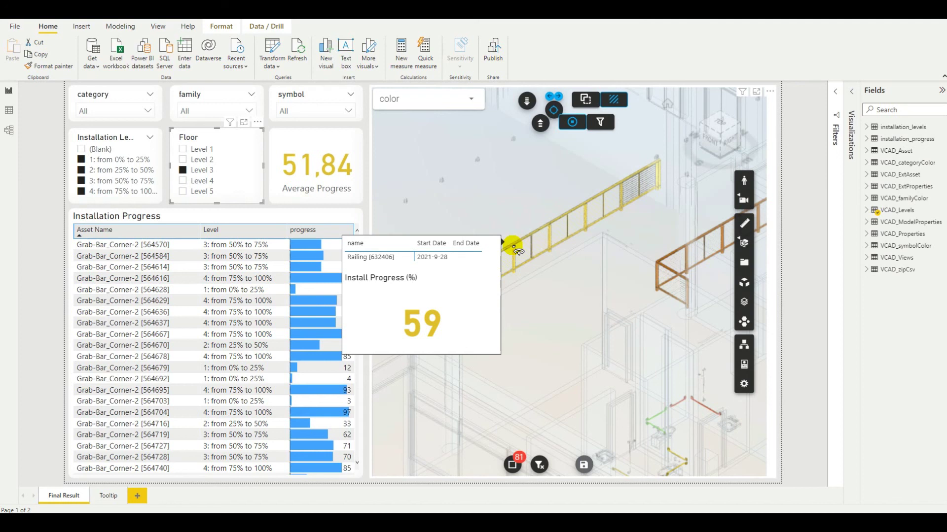
scroll(638, 342, "up", 5)
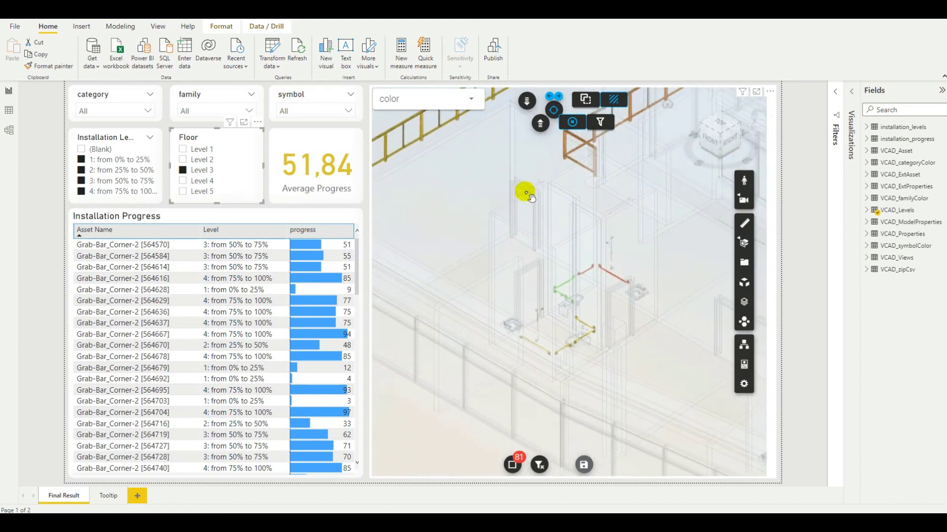
scroll(589, 256, "up", 1)
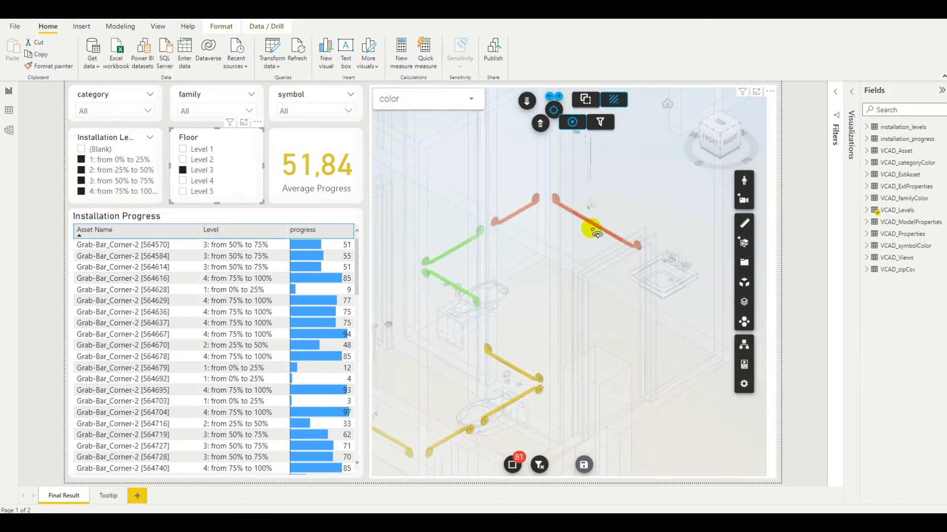
mouse_move(599, 228)
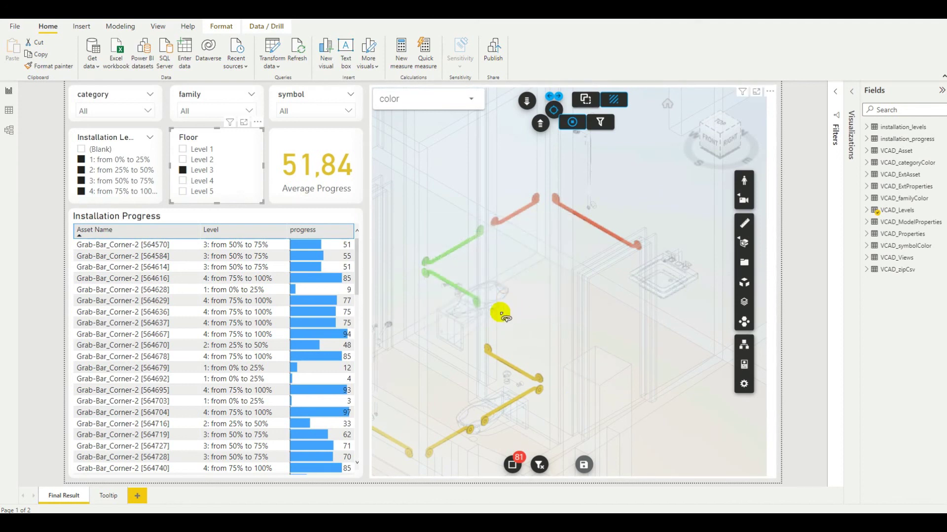
mouse_move(456, 289)
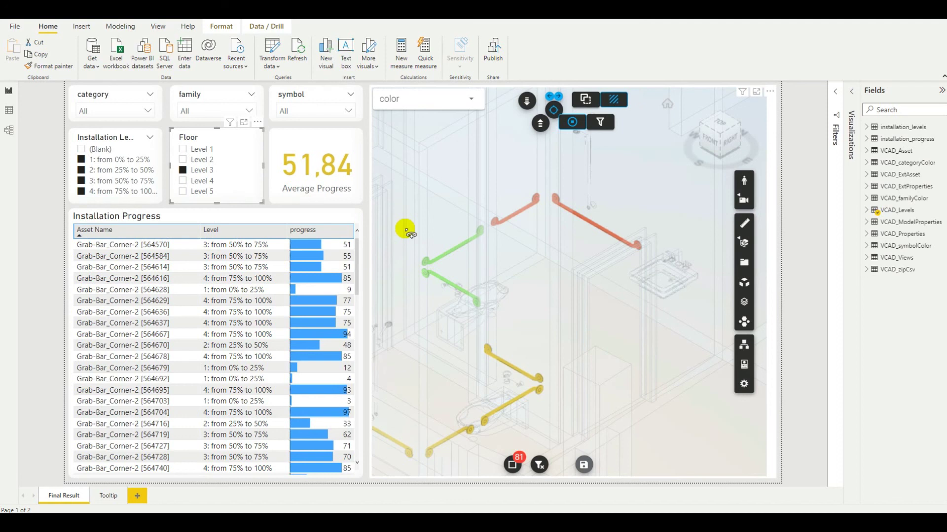
Zoom out and pan across Level 3 to reveal a second set of grab bars
scroll(532, 305, "up", 5)
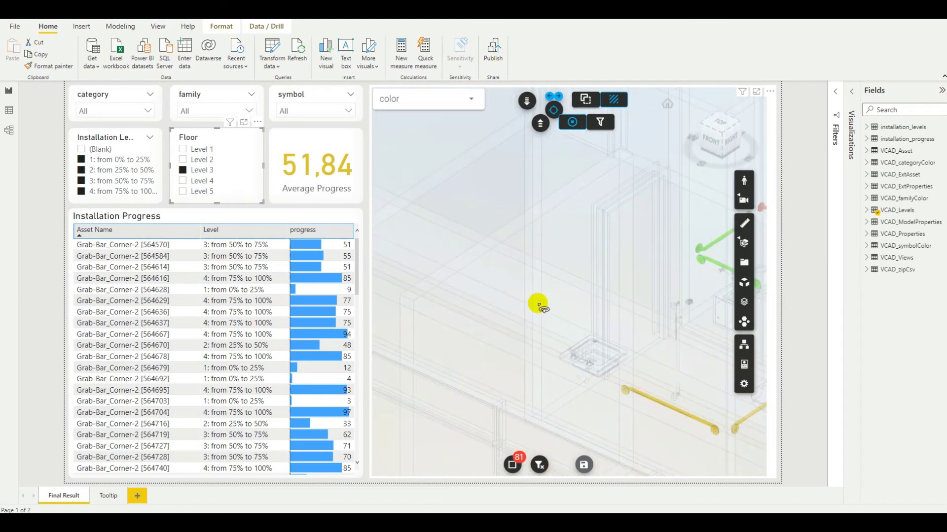
scroll(522, 299, "down", 3)
scroll(511, 241, "down", 5)
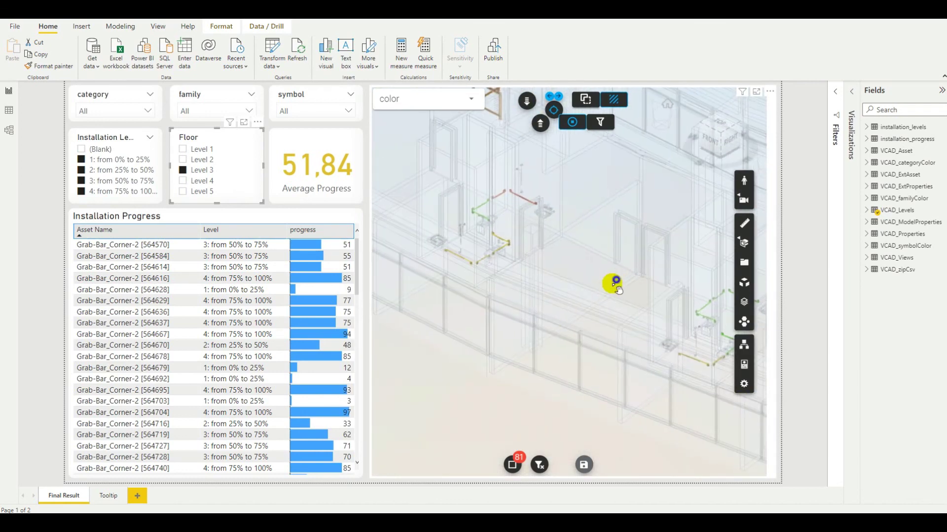
middle_click_drag(615, 281, 546, 339)
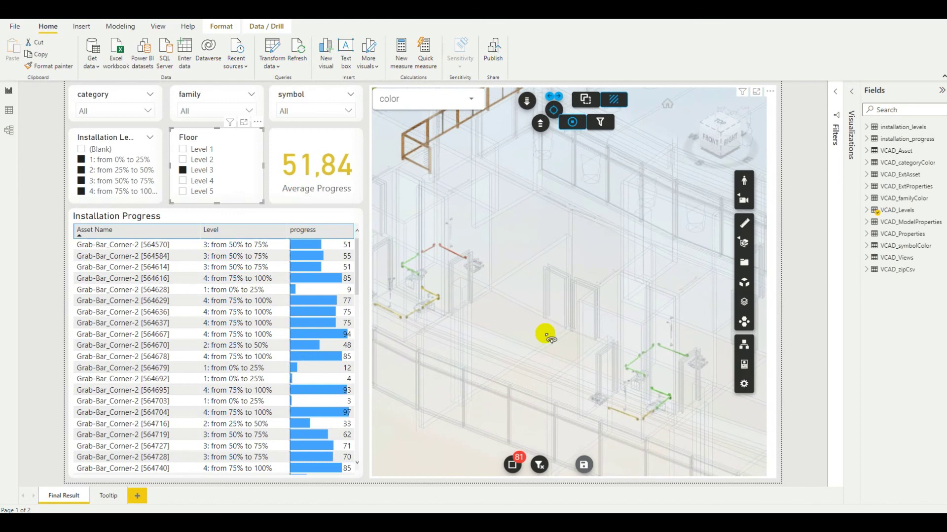